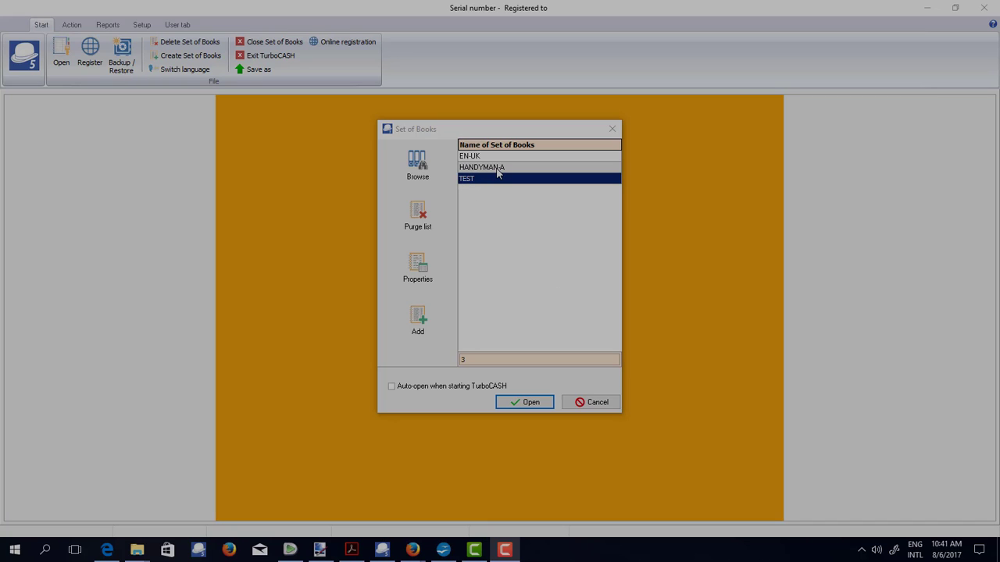
# - Open the TEST set of books and close the welcome page
pyautogui.click(530, 405)
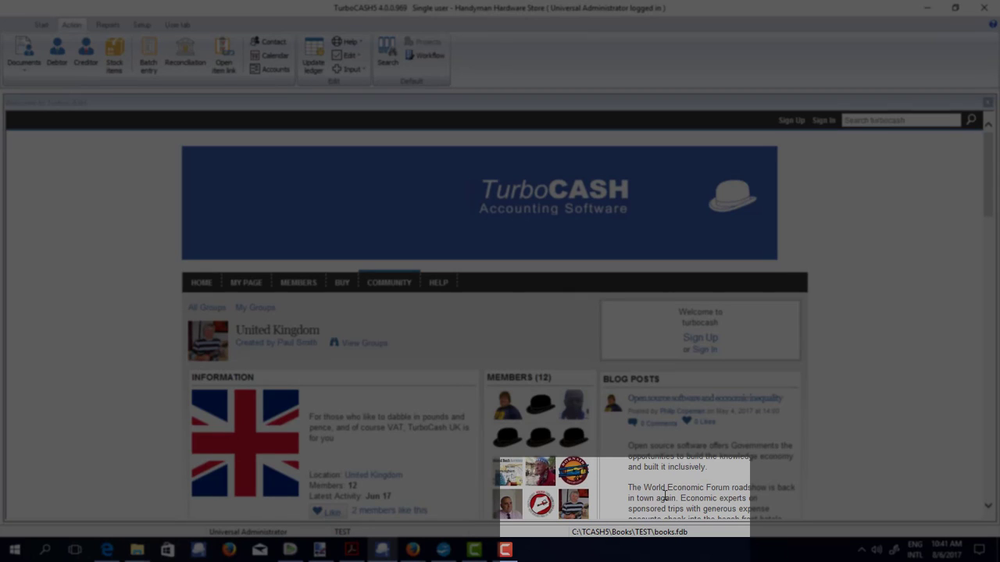
pyautogui.click(987, 102)
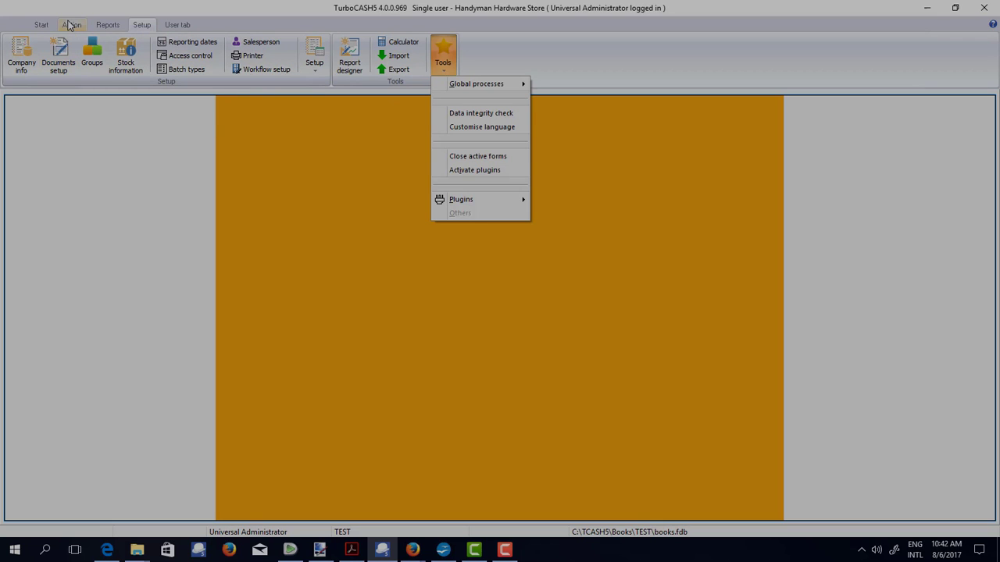
# - Switch the program language to af-Afrikaans, close the welcome page and reopen the language choice
pyautogui.click(69, 25)
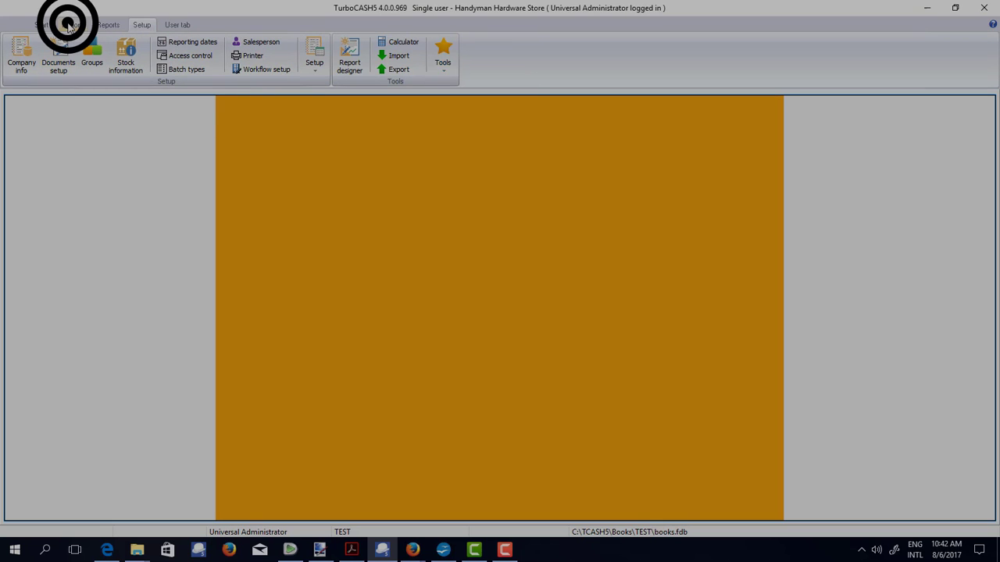
pyautogui.click(39, 25)
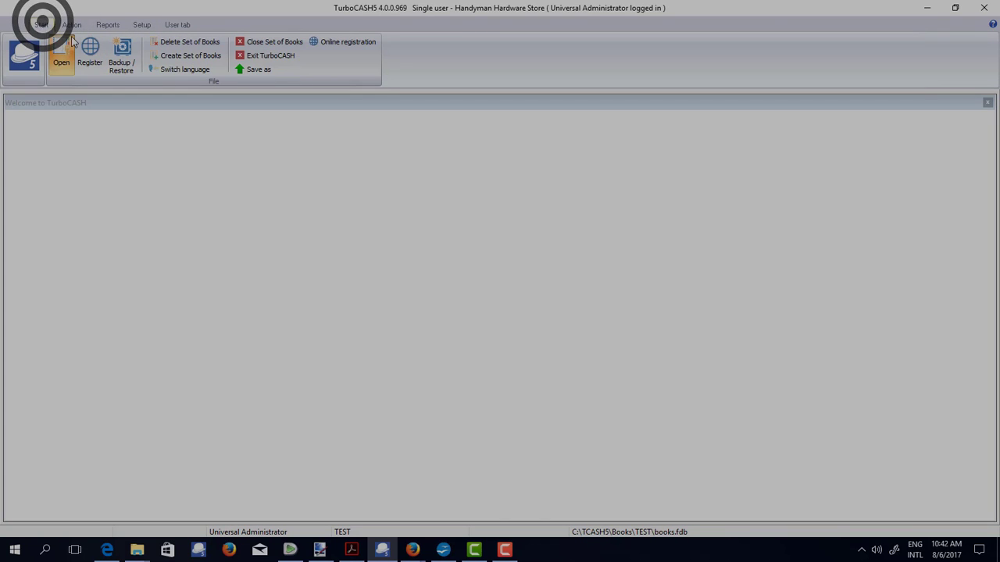
pyautogui.click(182, 71)
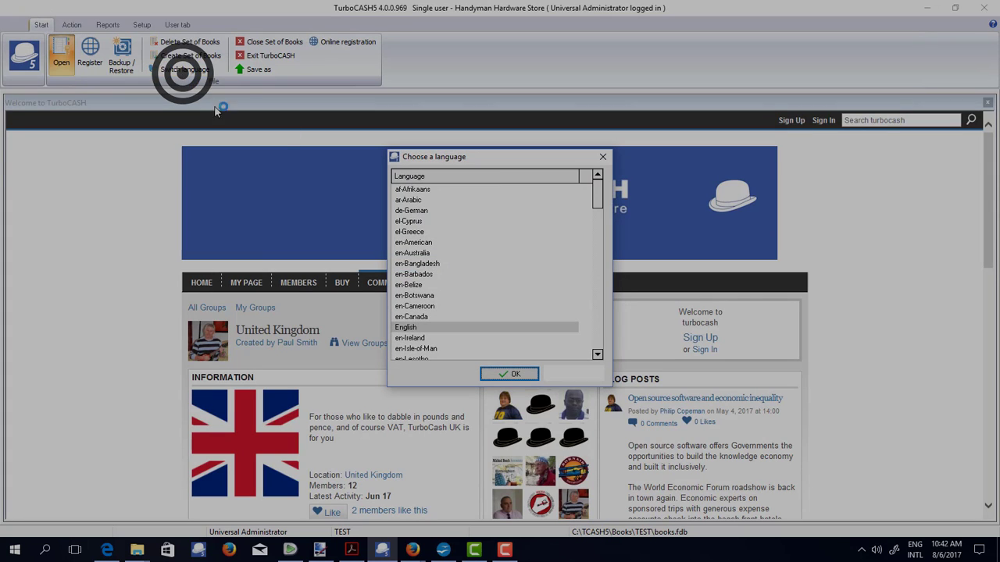
pyautogui.click(413, 189)
pyautogui.doubleClick(413, 188)
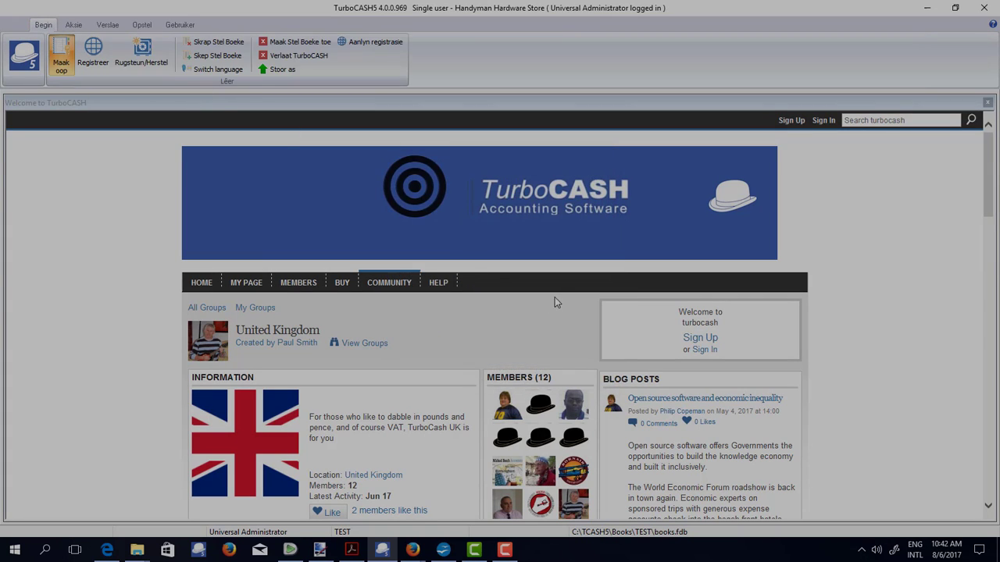
pyautogui.click(987, 102)
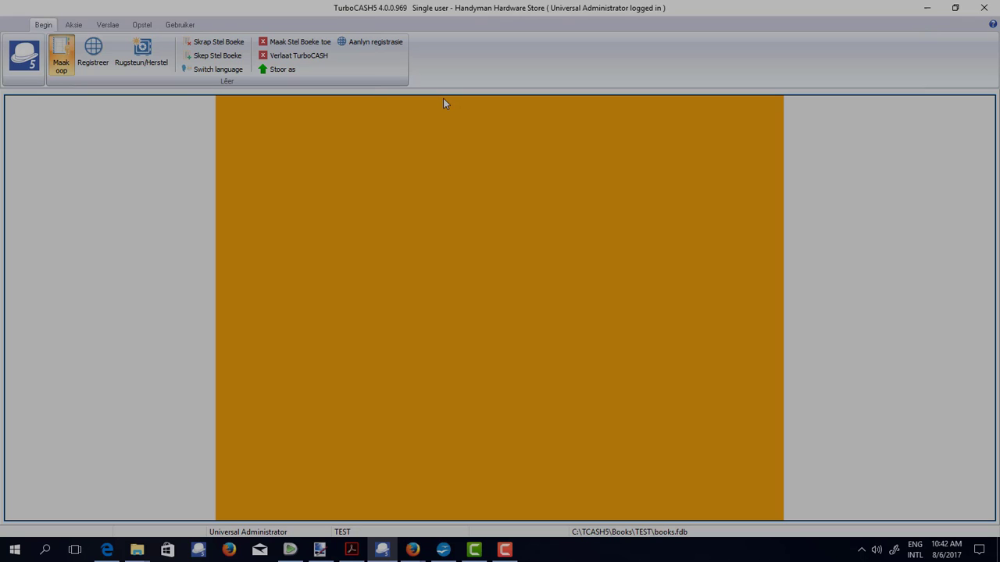
pyautogui.click(226, 69)
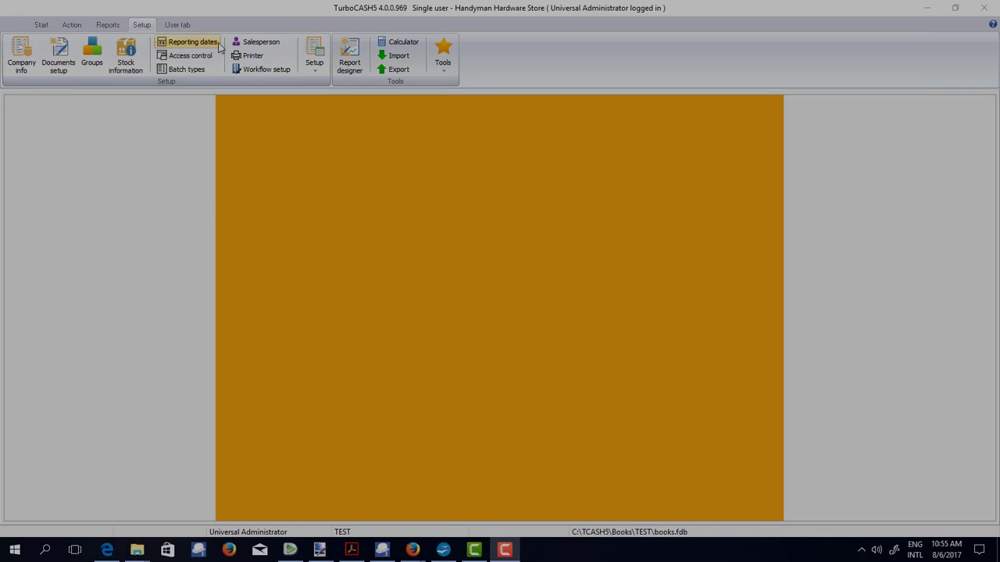
# - Open the language customisation window for the en-UK language
pyautogui.click(261, 42)
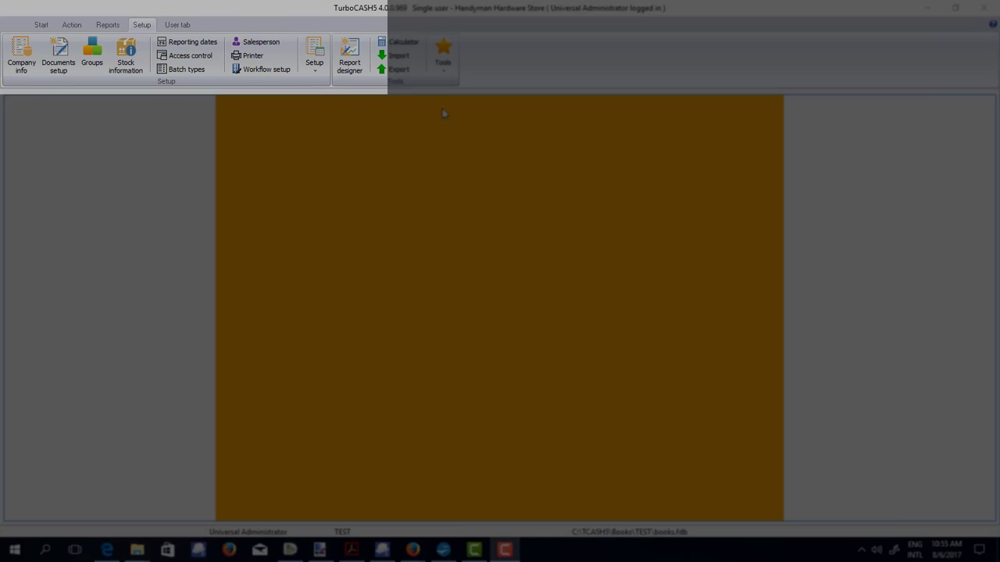
pyautogui.click(447, 56)
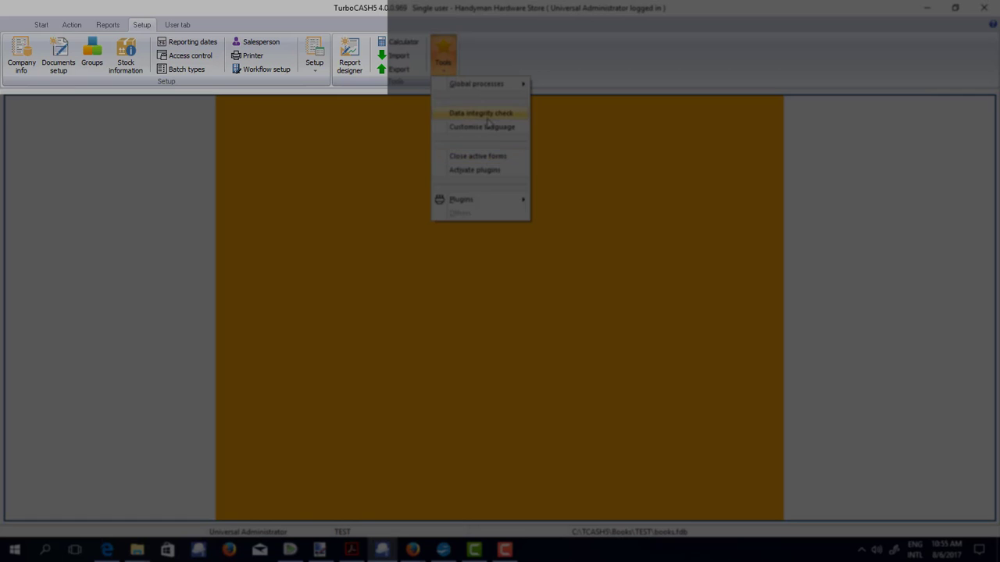
pyautogui.click(481, 128)
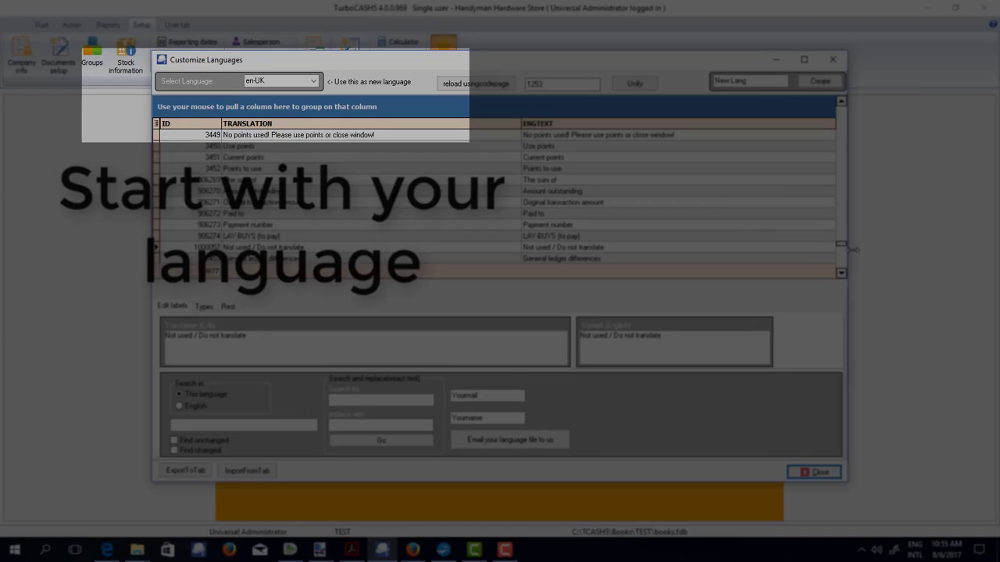
# - Change the en-UK translation of label 101, Sales&person, to Customer&Agent
pyautogui.moveTo(840, 244); pyautogui.dragTo(839, 117)
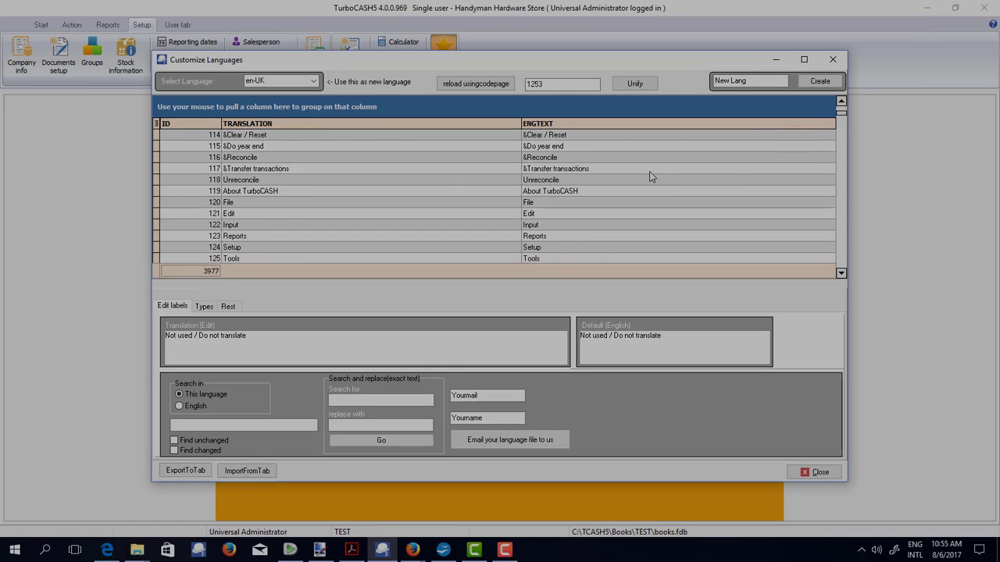
pyautogui.scroll(3, 648, 177)
pyautogui.scroll(-3, 647, 177)
pyautogui.scroll(1, 806, 200)
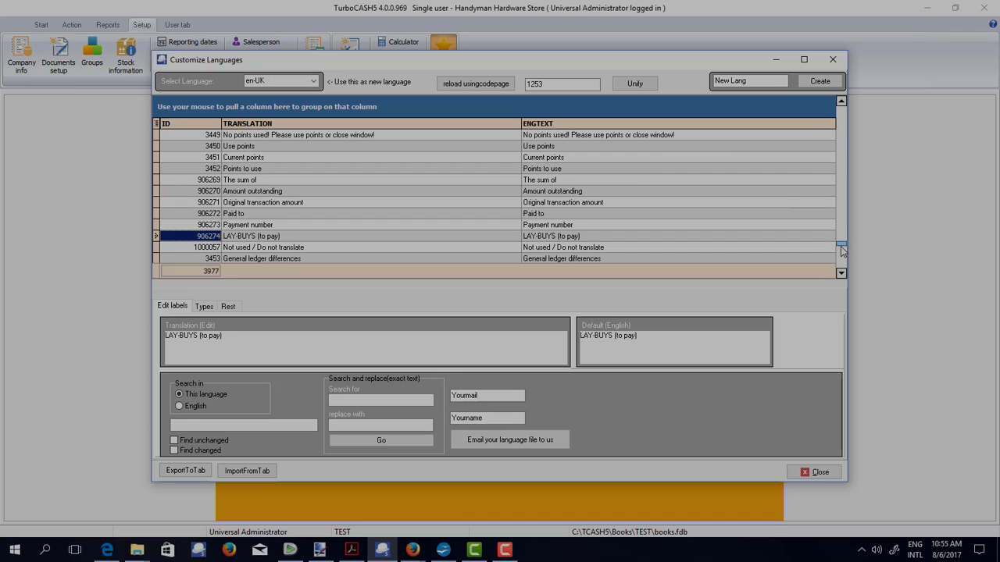
pyautogui.moveTo(840, 246); pyautogui.dragTo(841, 110)
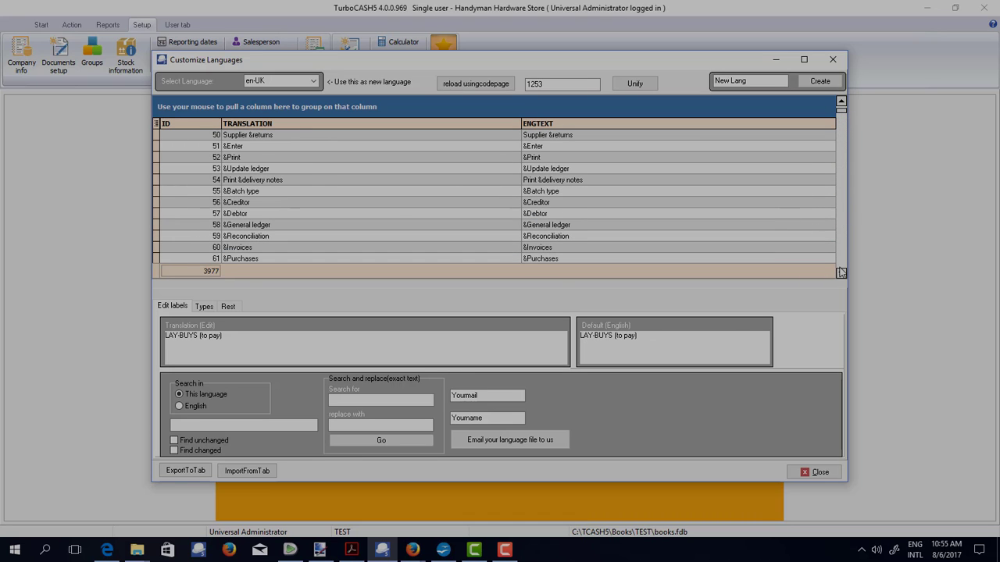
pyautogui.moveTo(840, 273); pyautogui.dragTo(840, 274)
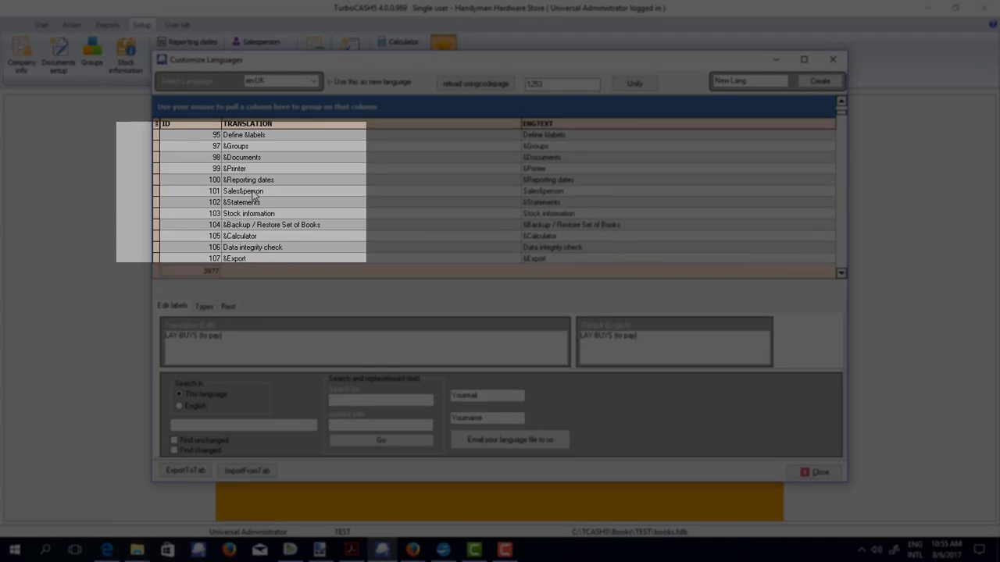
pyautogui.click(255, 192)
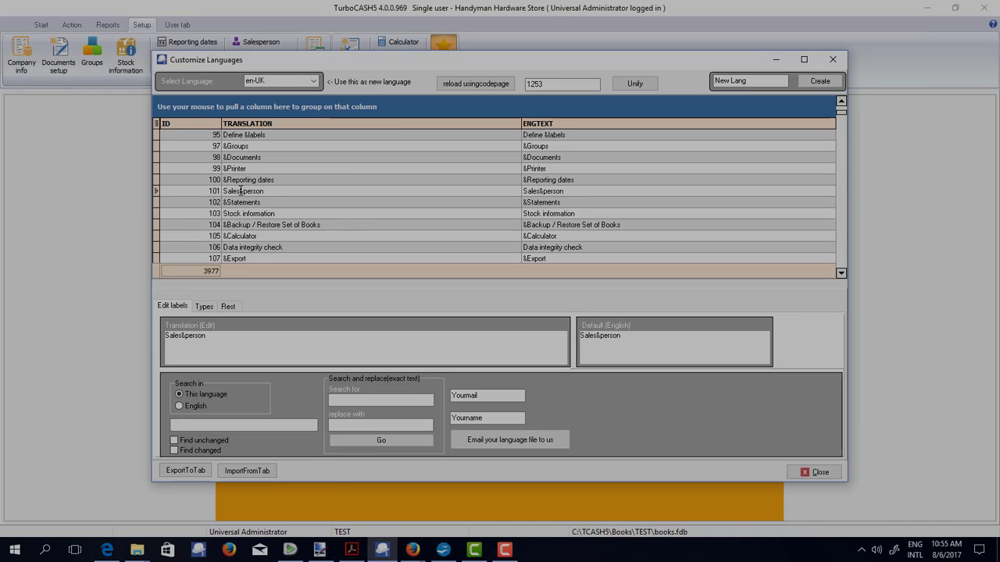
pyautogui.moveTo(240, 192); pyautogui.dragTo(223, 192)
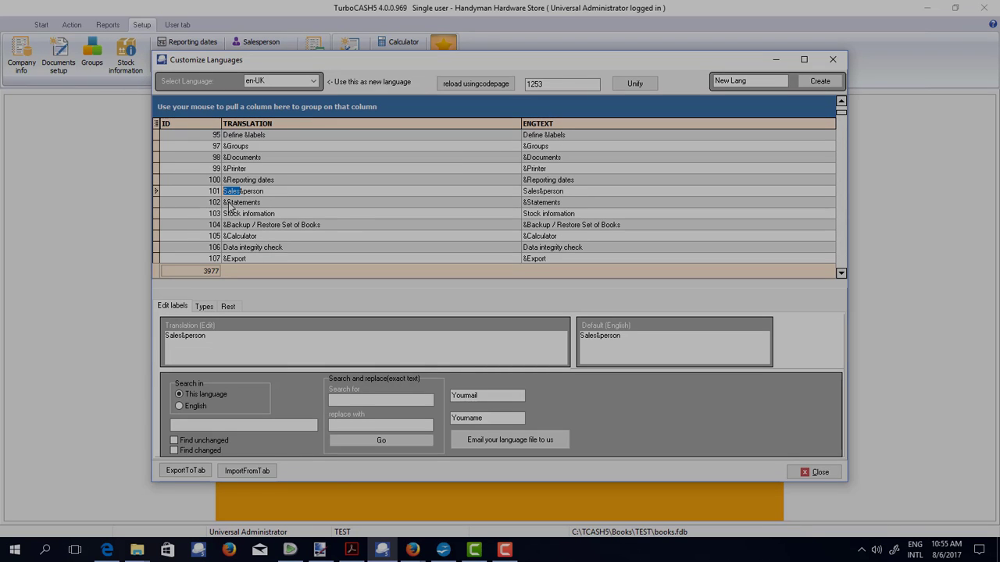
pyautogui.write('Customer&Agent')
pyautogui.click(326, 225)
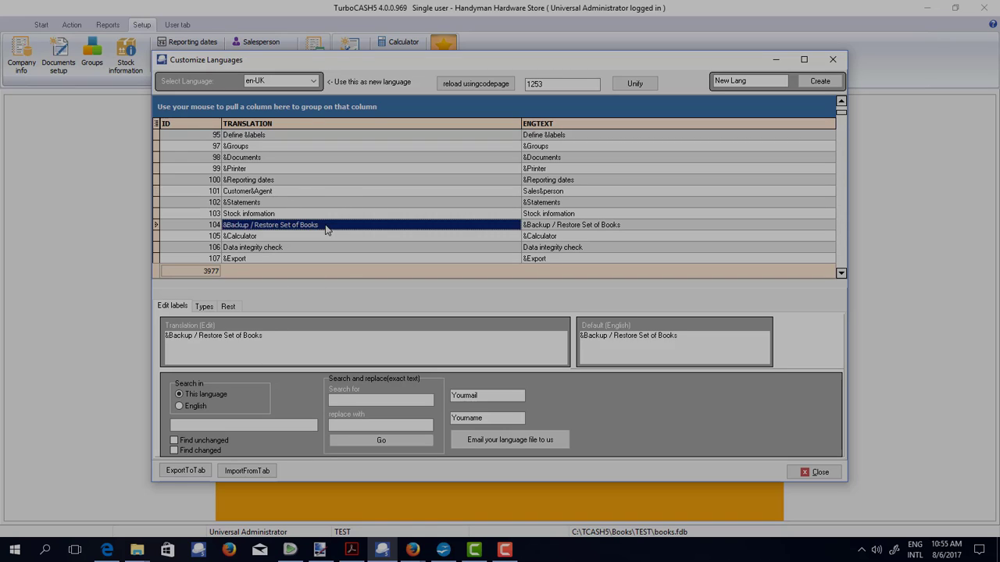
# - Search the labels of this language for "Start"
pyautogui.click(202, 425)
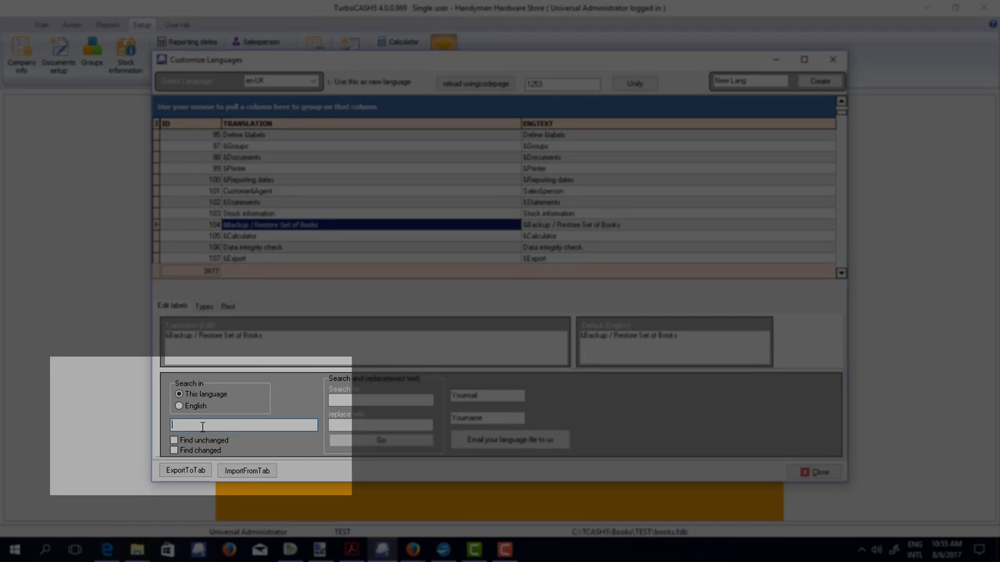
pyautogui.write('tart')
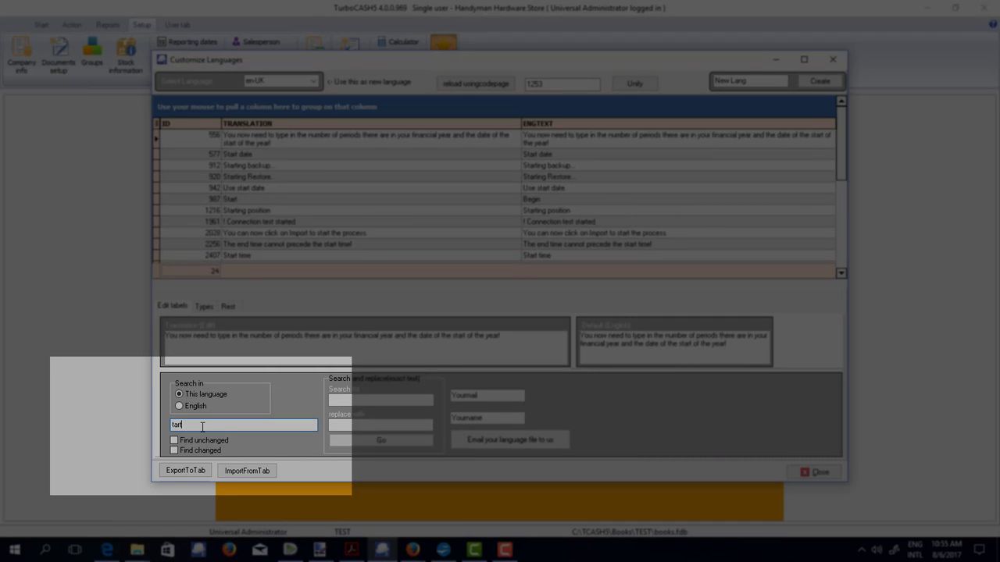
pyautogui.press('BackSpace')
pyautogui.press('BackSpace')
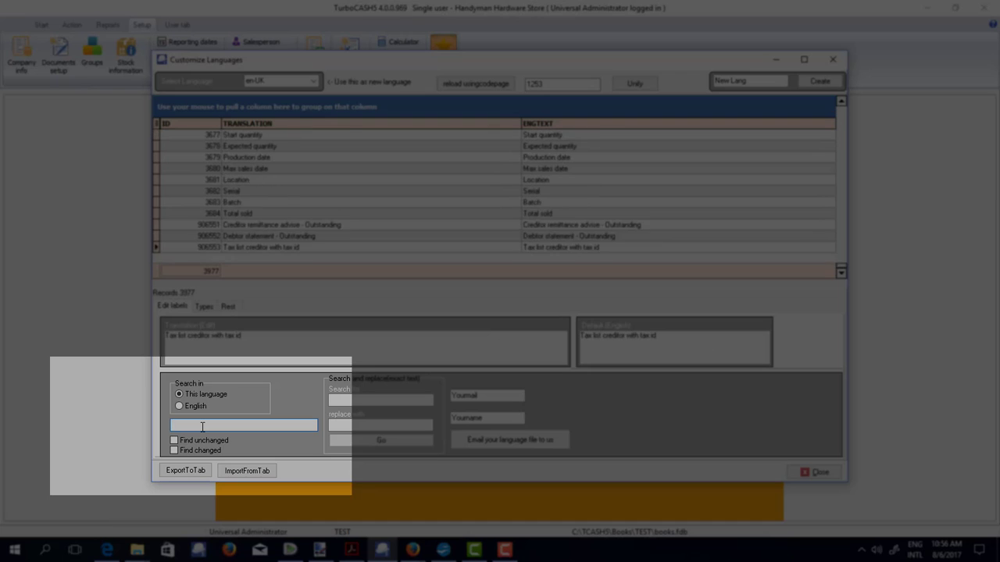
pyautogui.write('Start')
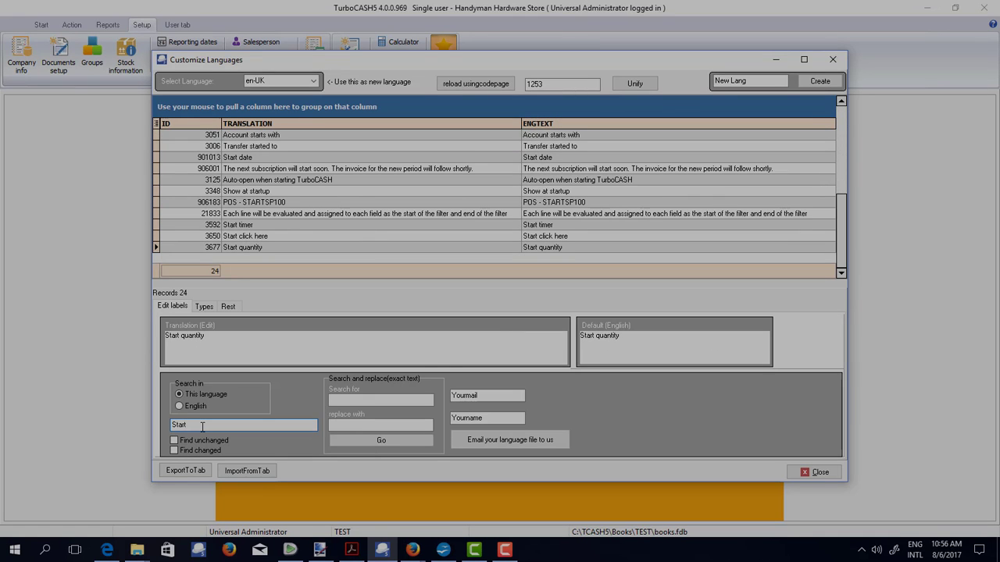
# - Change the translation of label 987, Start, to Begin
pyautogui.moveTo(838, 238); pyautogui.dragTo(840, 168)
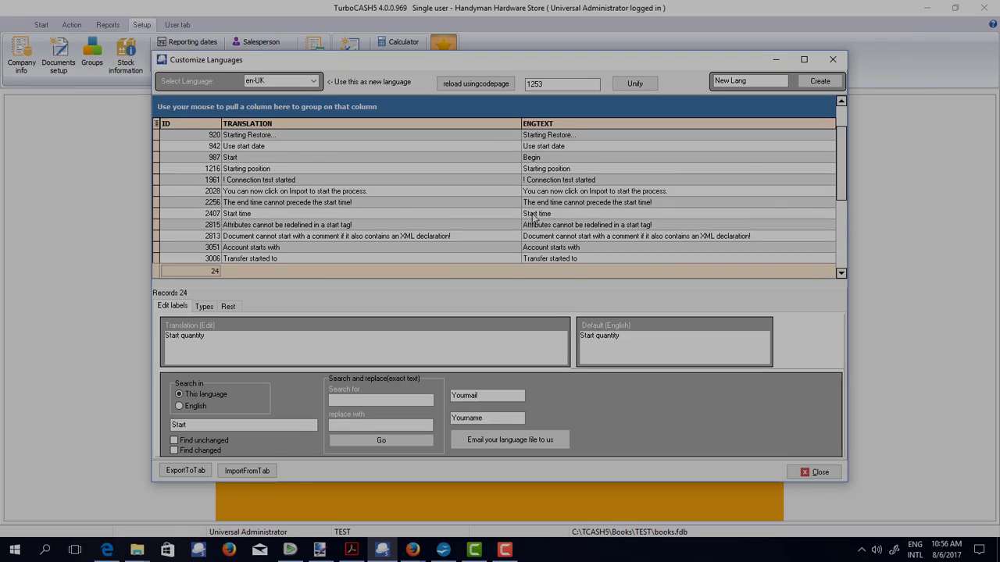
pyautogui.click(388, 157)
pyautogui.doubleClick(172, 336)
pyautogui.write('B')
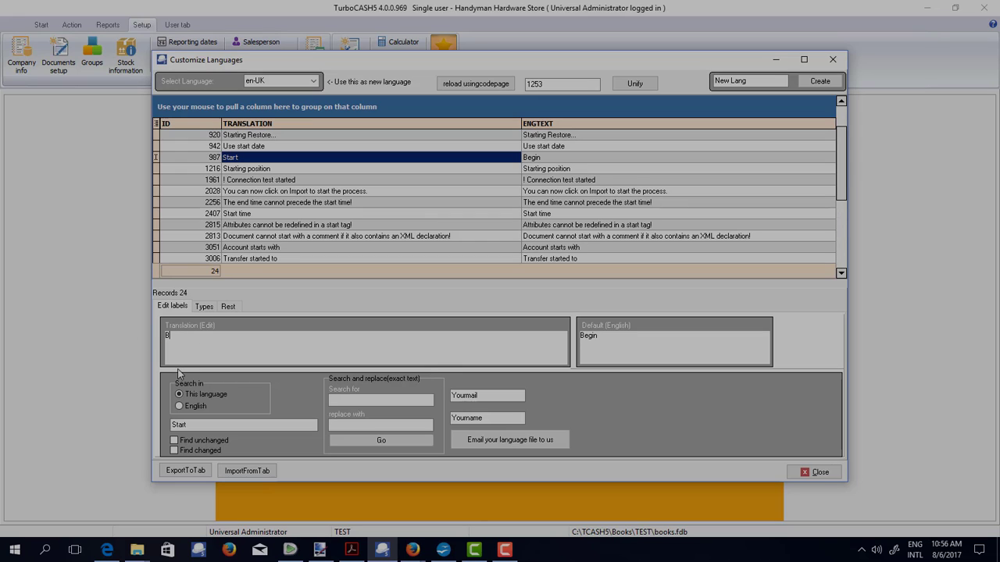
pyautogui.write('Egin')
pyautogui.press('BackSpace')
pyautogui.write('e')
# - Create a new language from the edited translations, named with the person's first name, and close the customisation window
pyautogui.click(751, 79)
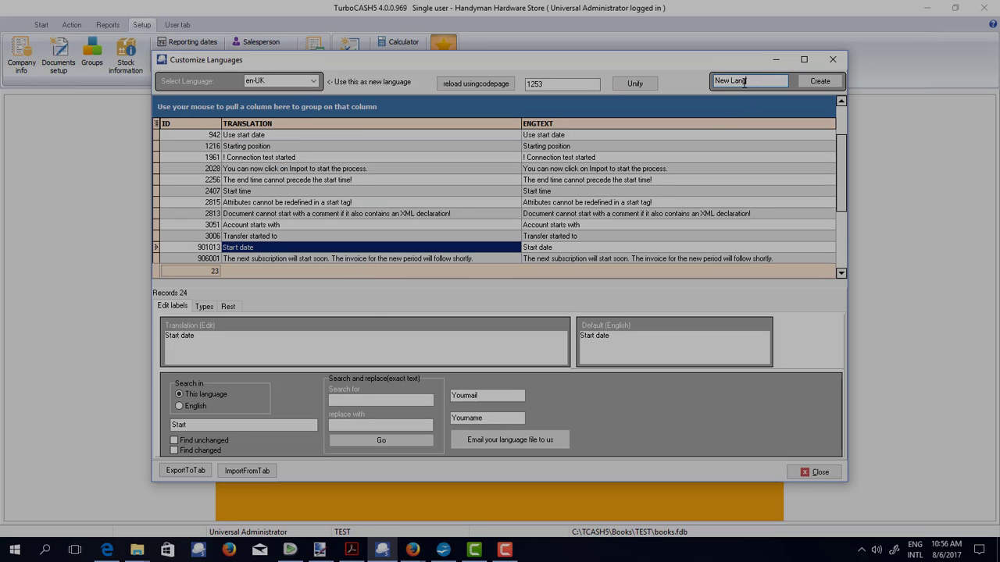
pyautogui.press('BackSpace')
pyautogui.press('BackSpace')
pyautogui.click(798, 80)
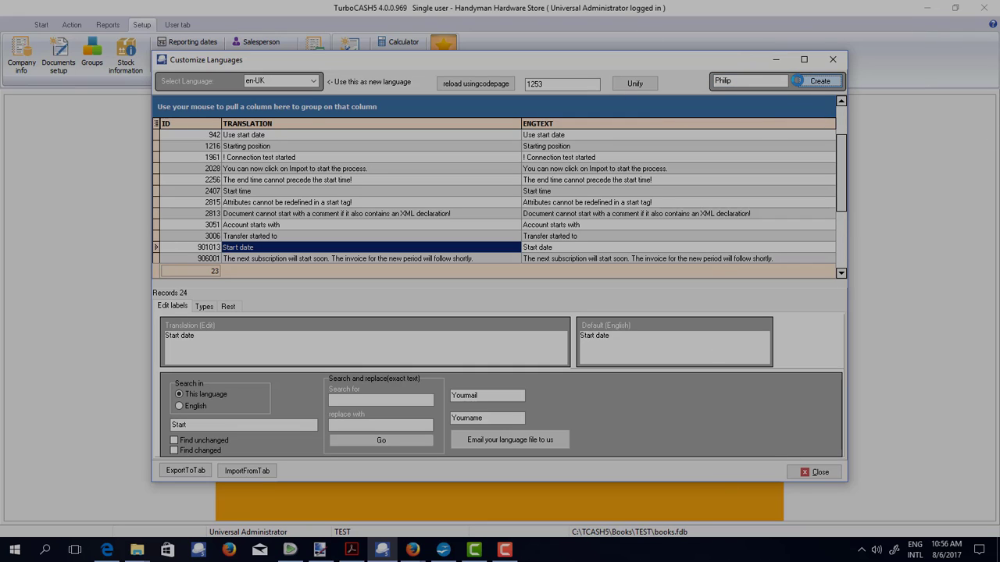
pyautogui.click(817, 471)
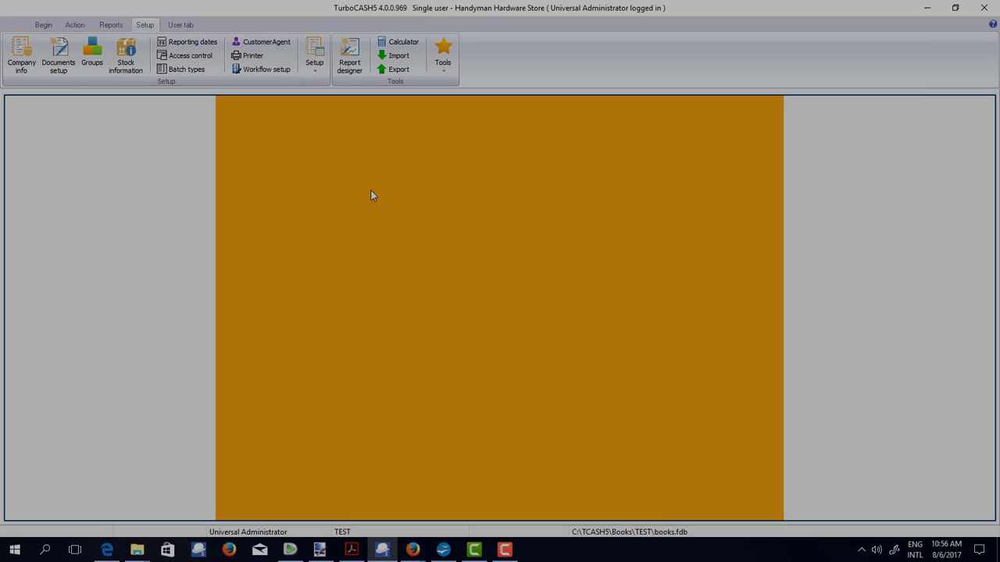
# - Reopen the language customisation window to check the selected language, and close it again
pyautogui.click(443, 55)
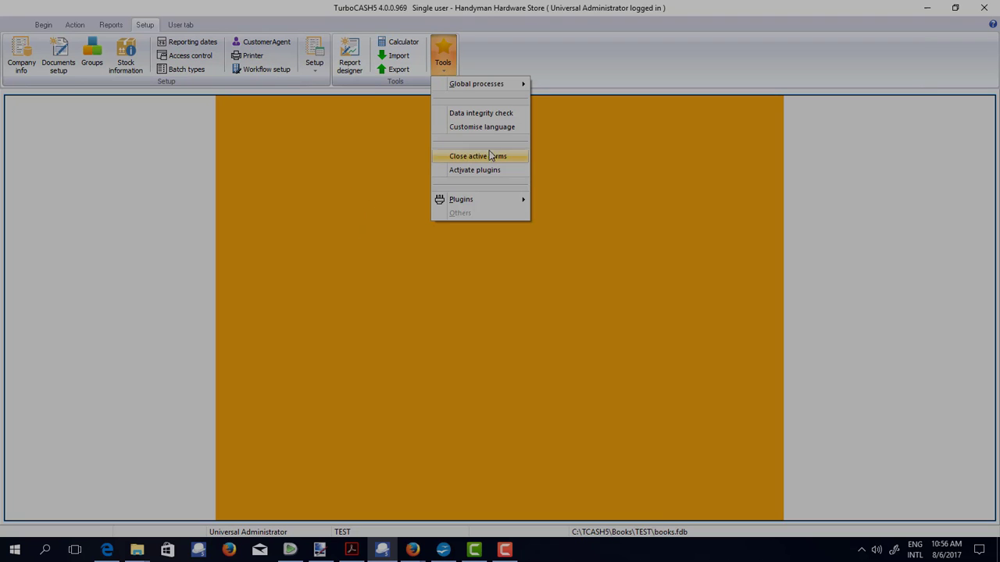
pyautogui.click(469, 128)
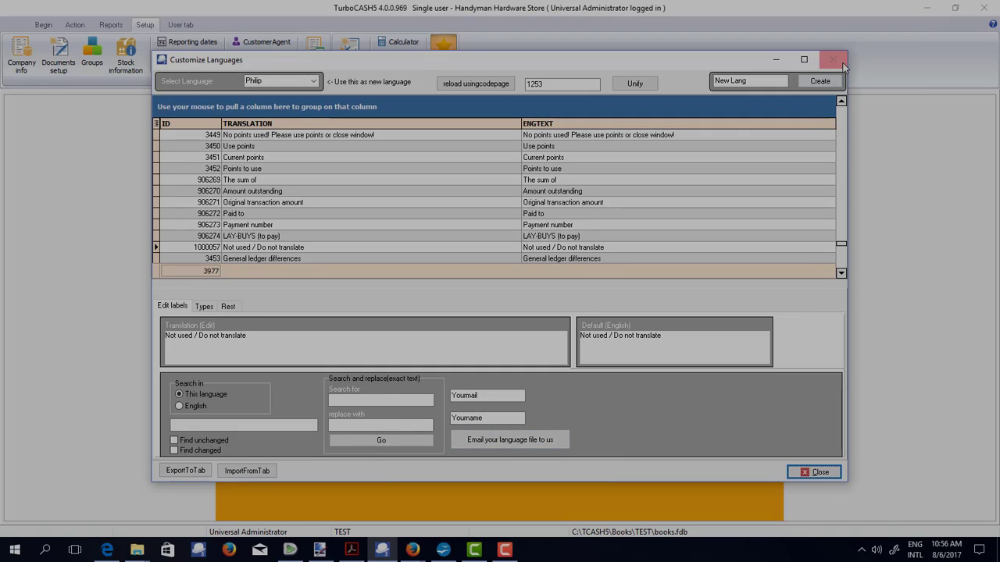
pyautogui.click(833, 60)
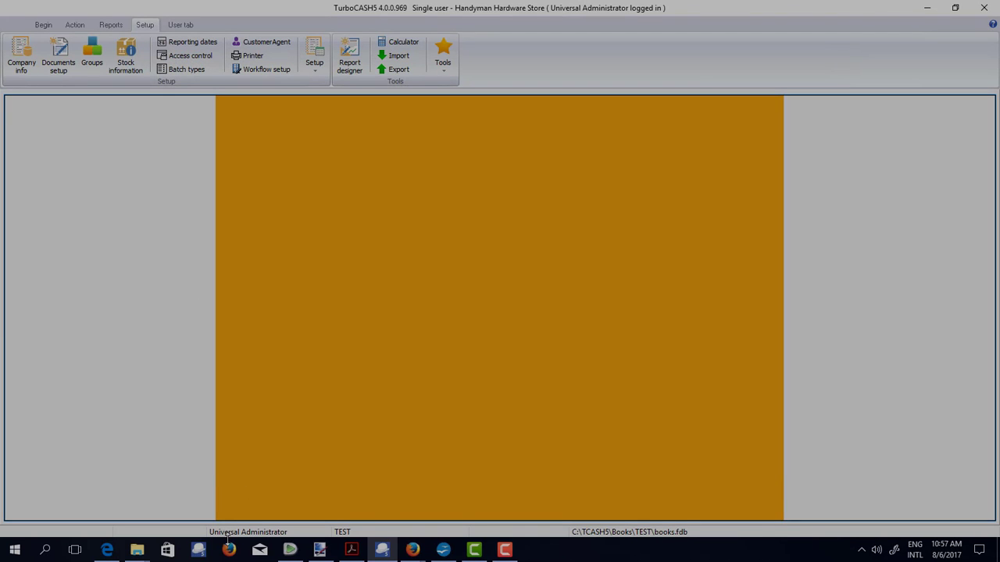
# - Switch to File Explorer and locate the new language's .dfm file in the TCASH5 bin Languages folder, then return to TurboCASH5
pyautogui.moveTo(137, 550)
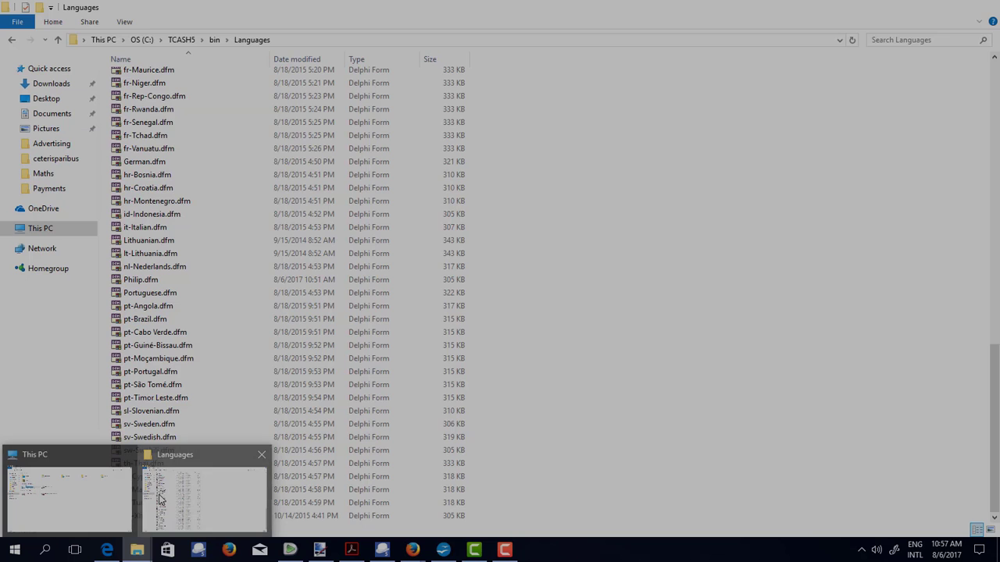
pyautogui.click(162, 512)
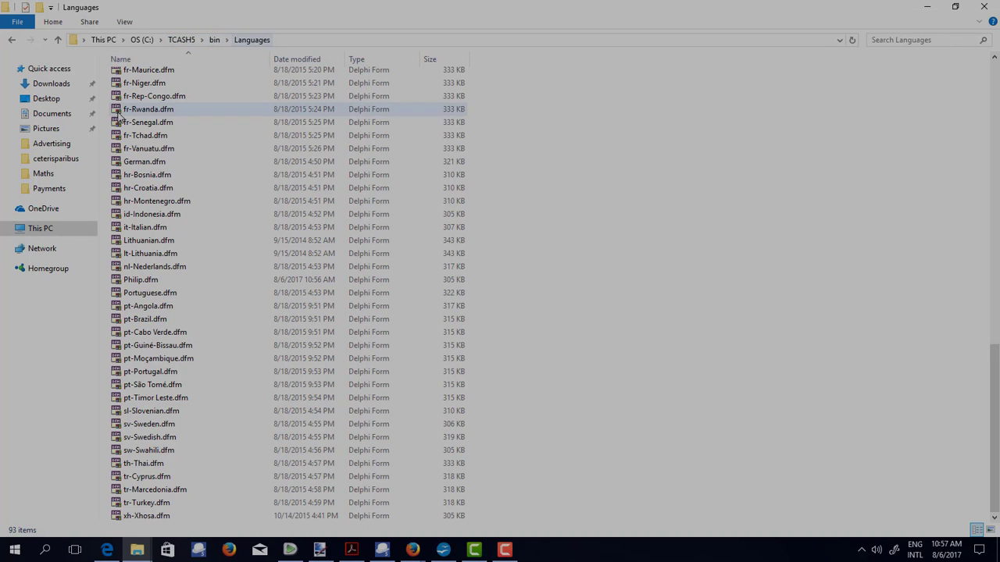
pyautogui.click(141, 286)
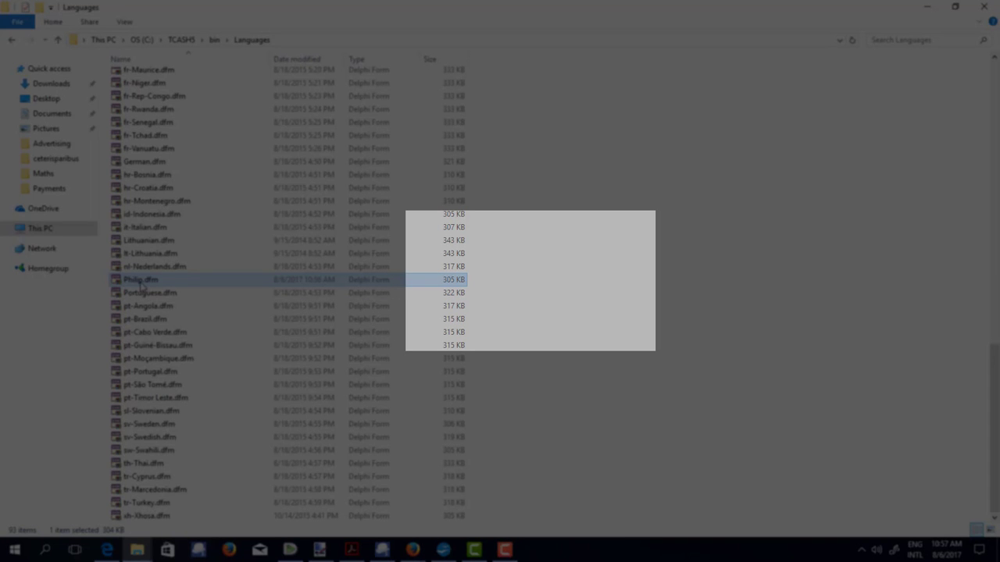
pyautogui.click(928, 10)
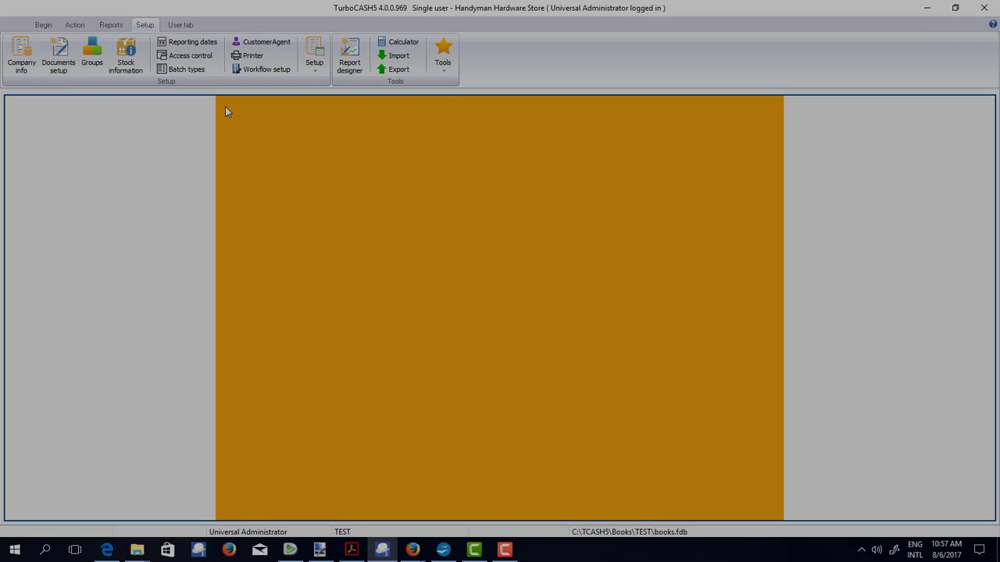
# - Set the first debtor's language to af-Afrikaans, save the record, and reopen it to check the setting
pyautogui.click(75, 25)
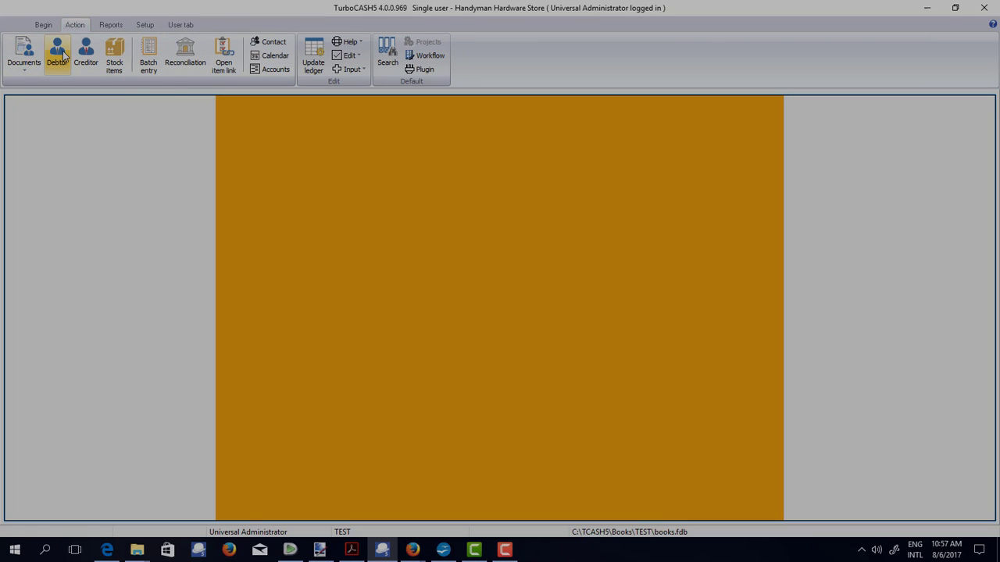
pyautogui.click(61, 57)
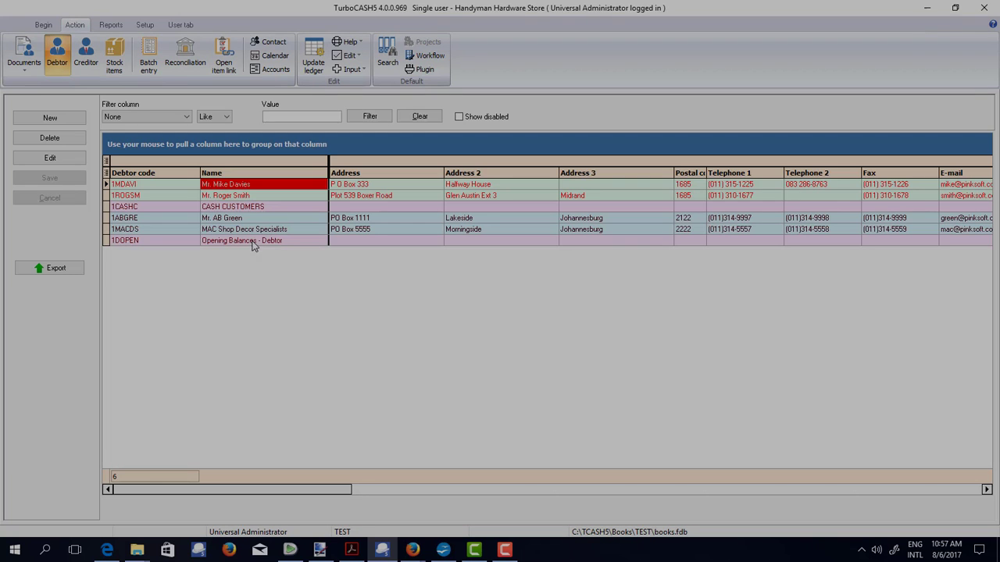
pyautogui.doubleClick(139, 188)
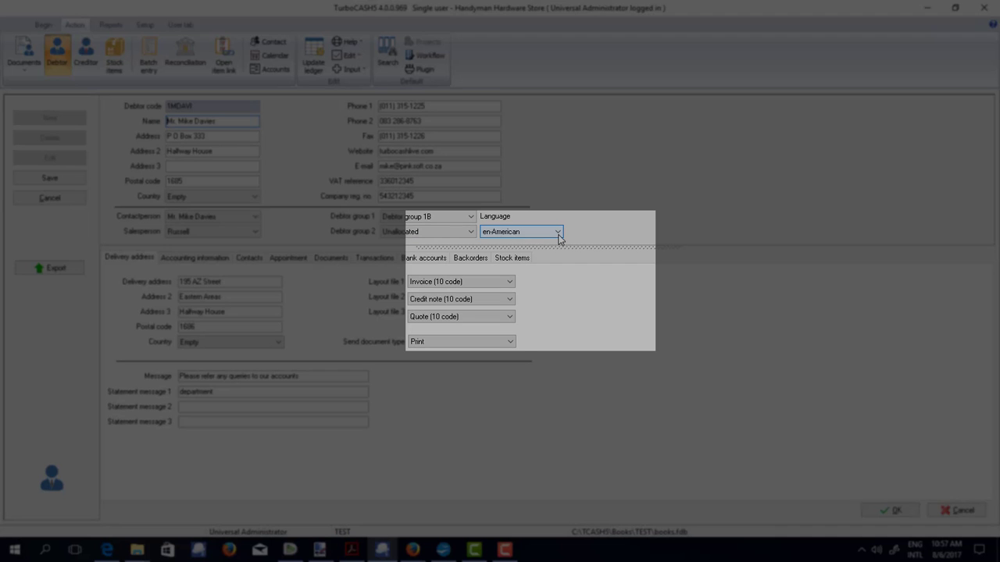
pyautogui.click(558, 231)
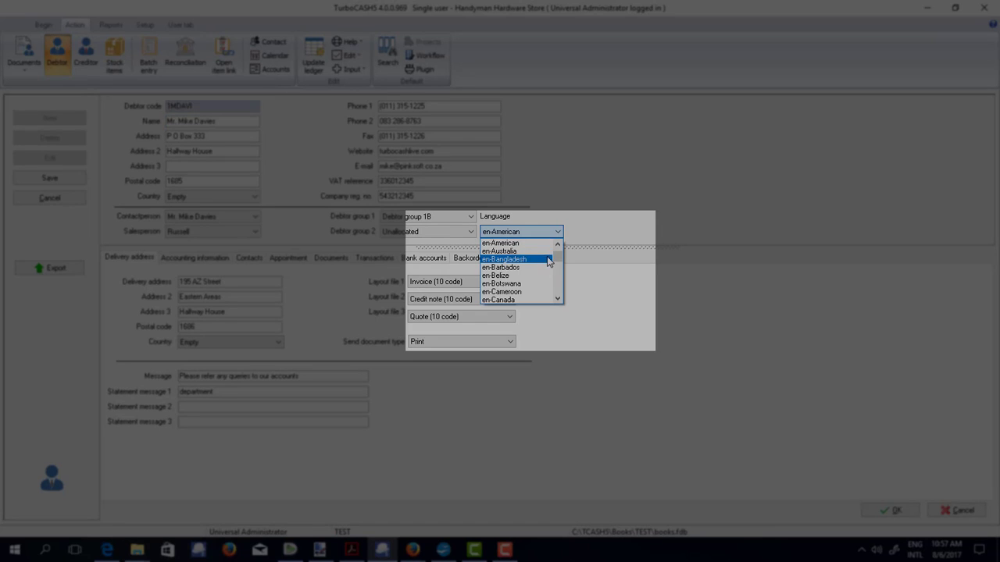
pyautogui.moveTo(559, 258); pyautogui.dragTo(559, 250)
pyautogui.click(519, 242)
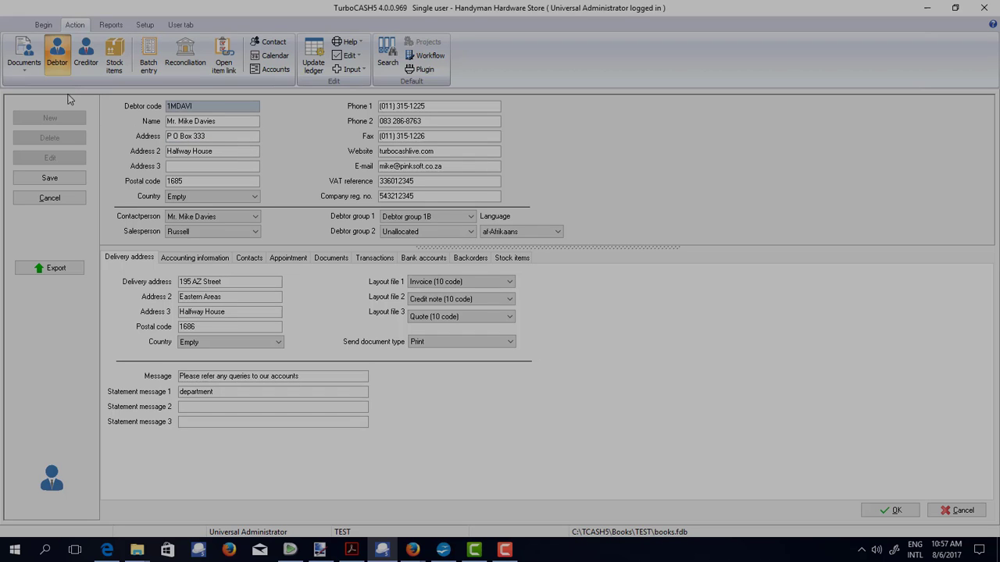
pyautogui.click(891, 510)
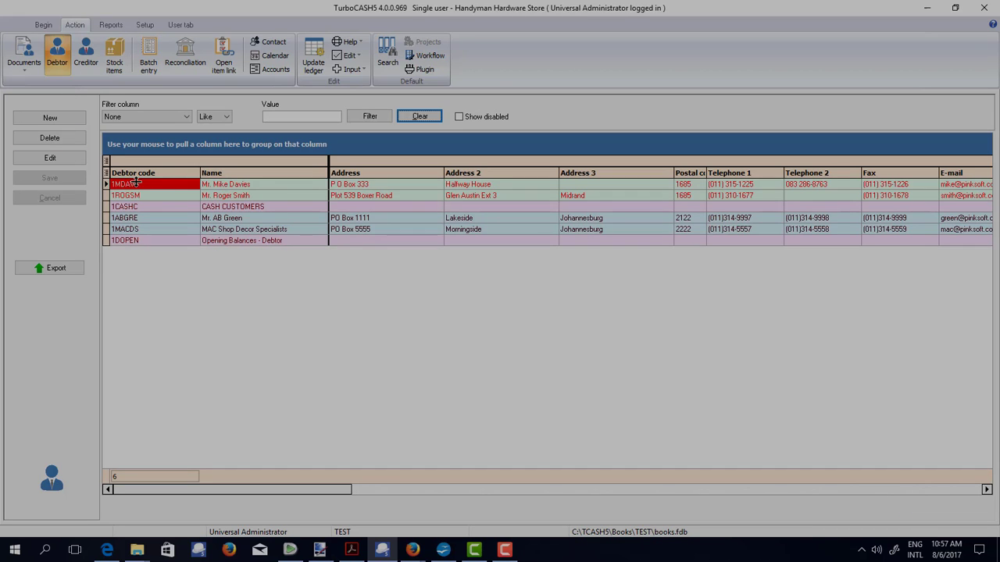
pyautogui.doubleClick(169, 187)
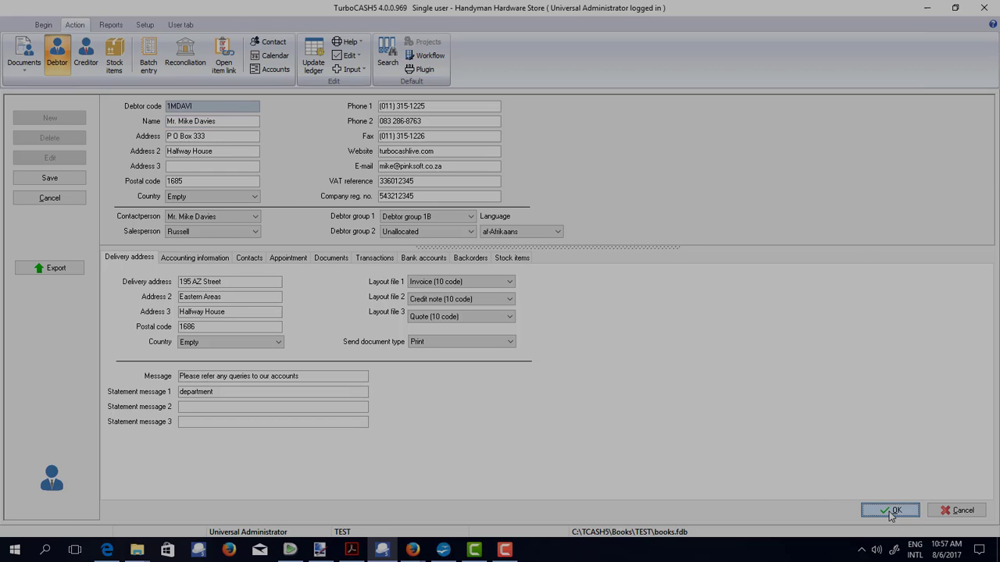
pyautogui.click(893, 510)
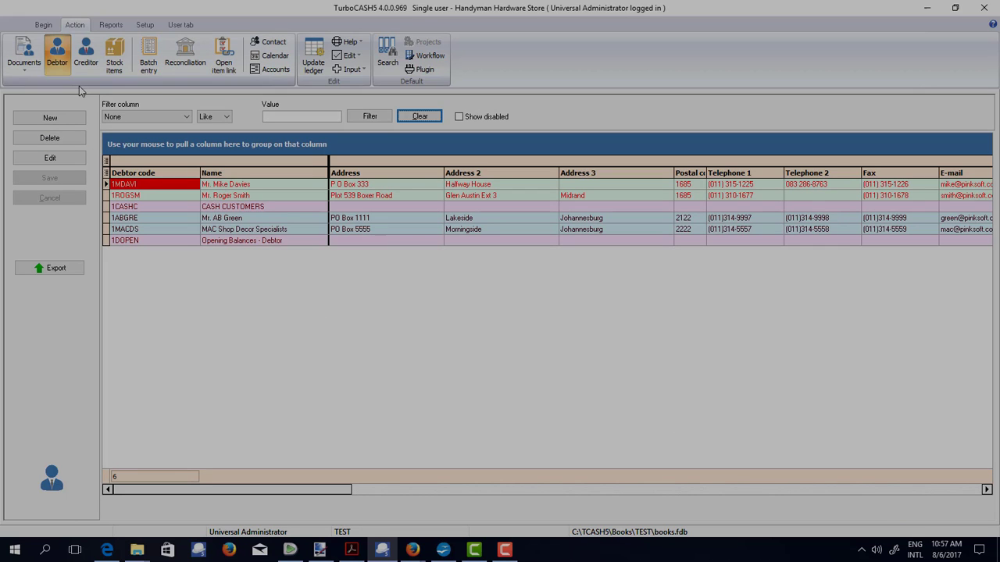
# - Process the invoice dated 4/10/2017 and print it to screen, viewing the invoice and its delivery note before closing both previews
pyautogui.click(17, 49)
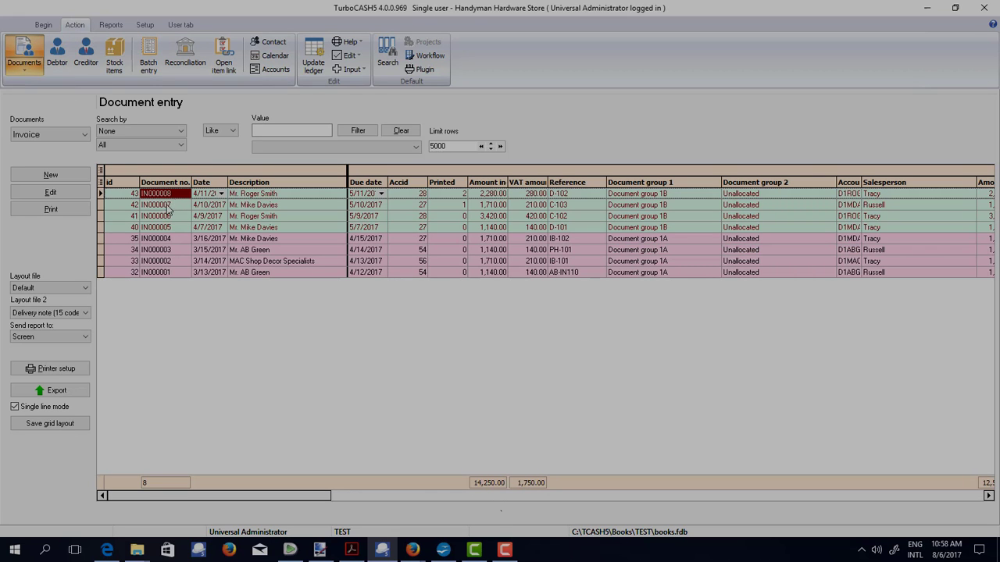
pyautogui.doubleClick(167, 206)
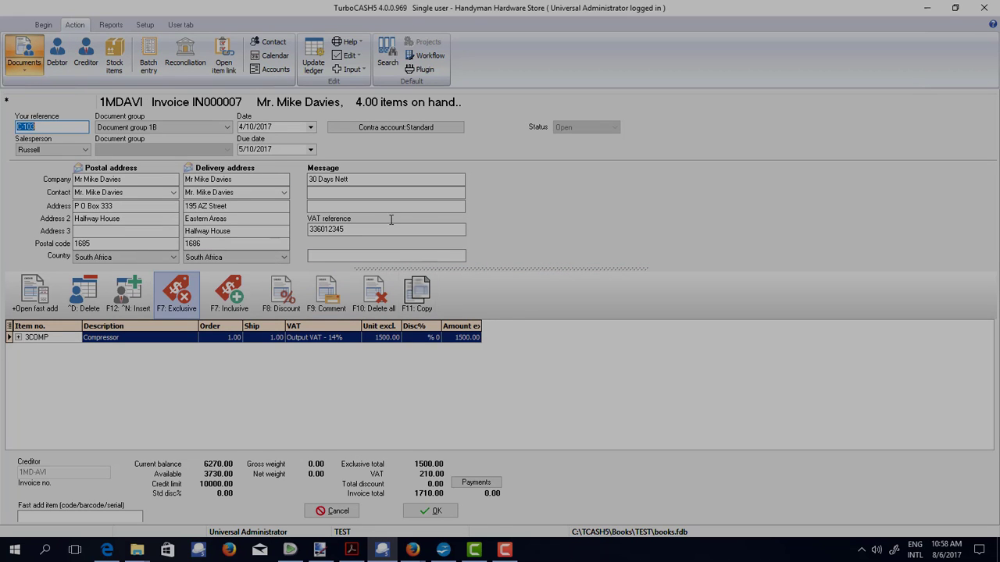
pyautogui.press('Tab')
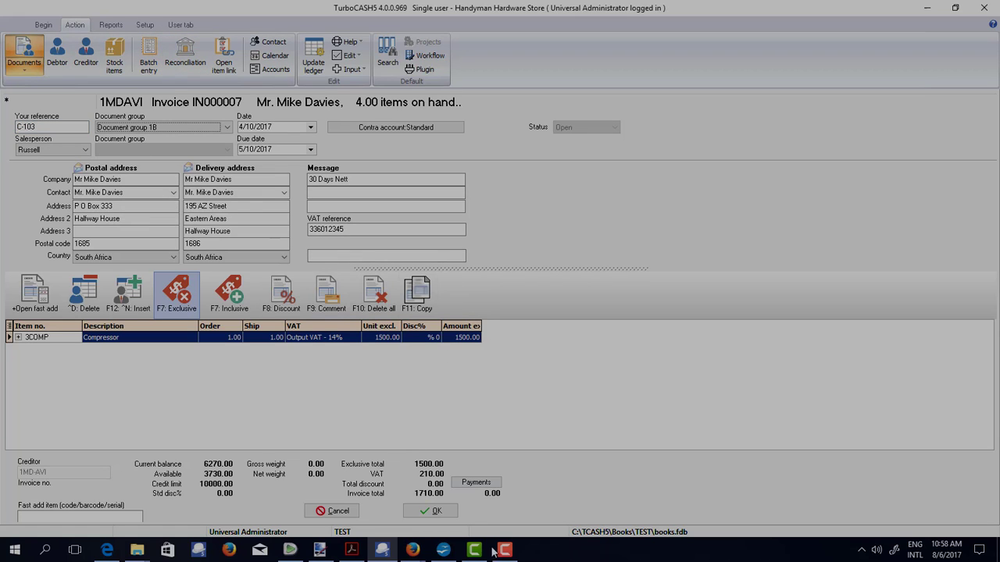
pyautogui.click(436, 509)
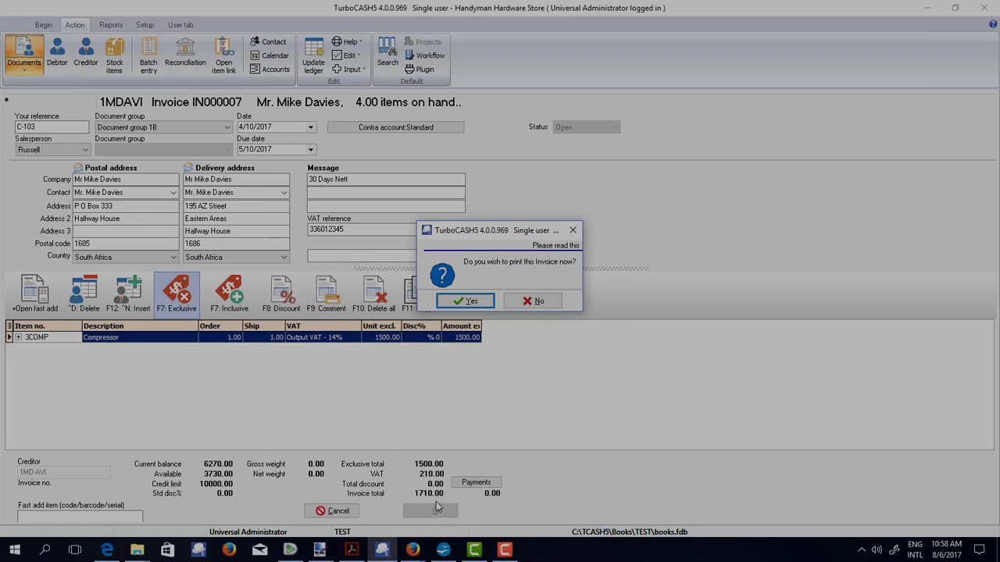
pyautogui.click(467, 300)
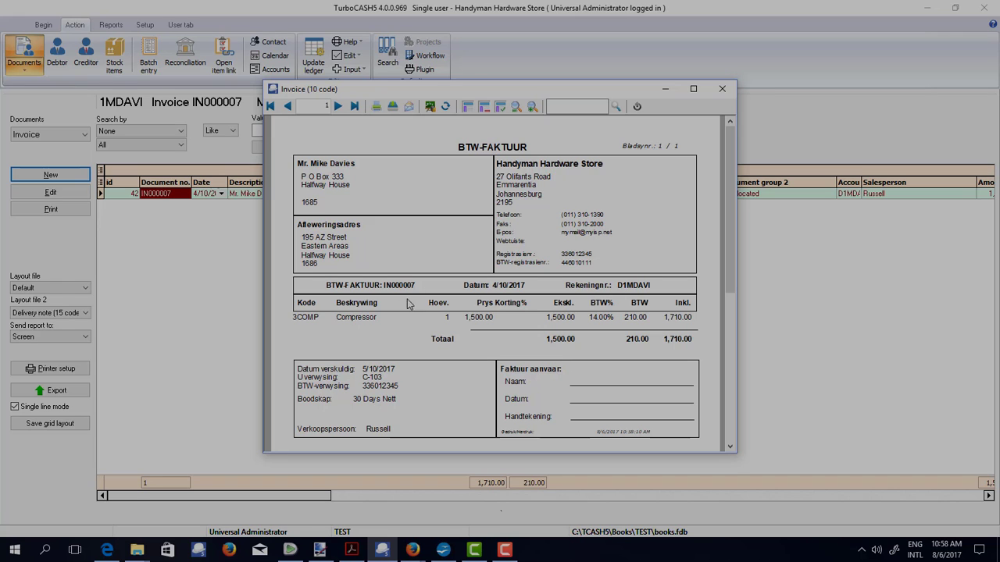
pyautogui.click(722, 88)
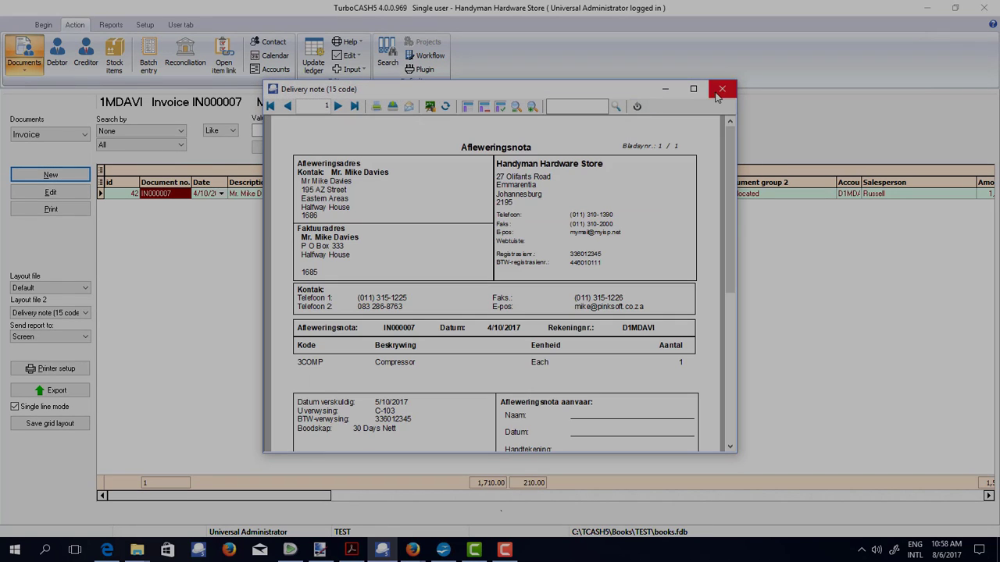
pyautogui.click(722, 88)
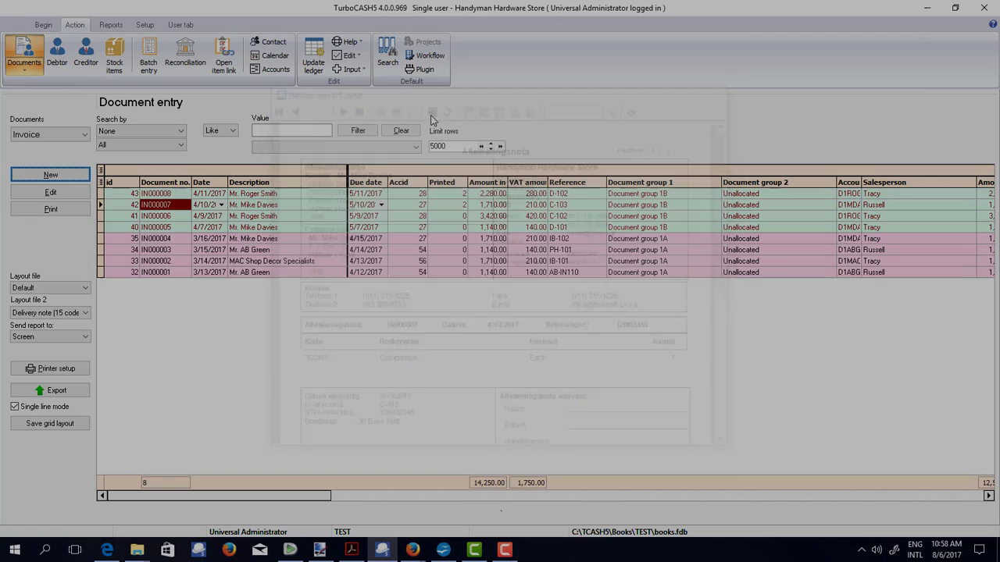
# - Process and print to screen the invoice dated 4/11/2017 to compare its document language, and close both previews
pyautogui.doubleClick(167, 194)
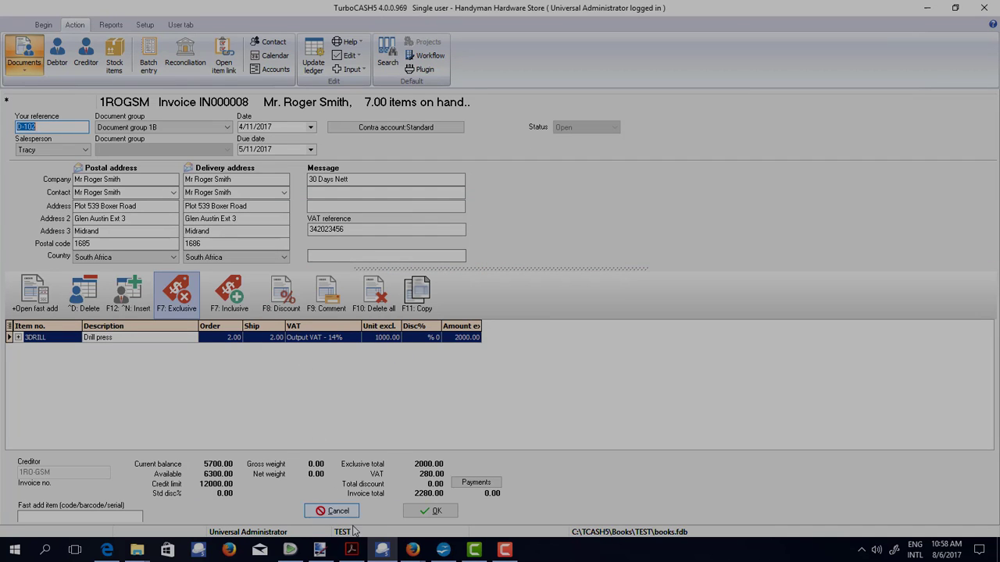
pyautogui.click(430, 510)
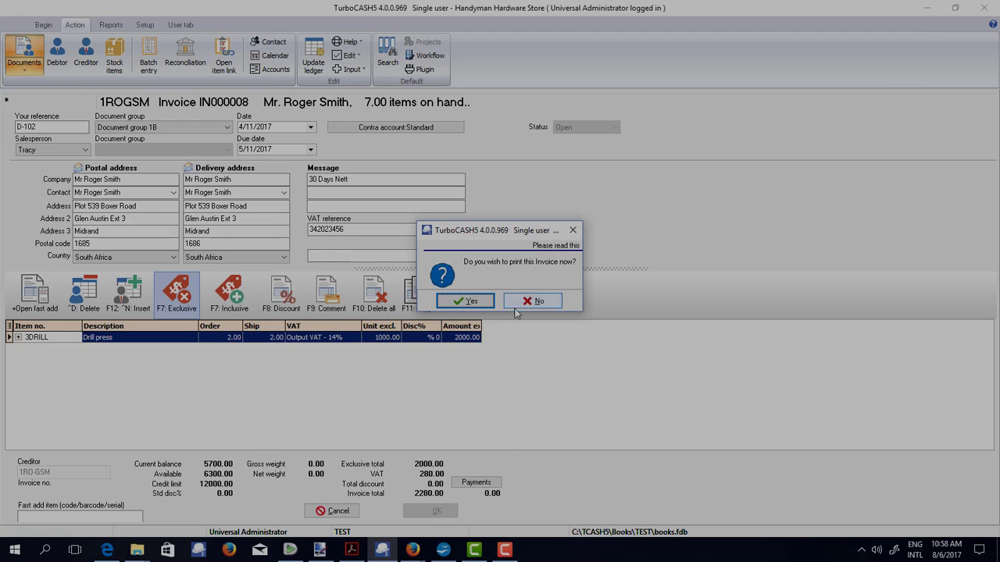
pyautogui.click(472, 301)
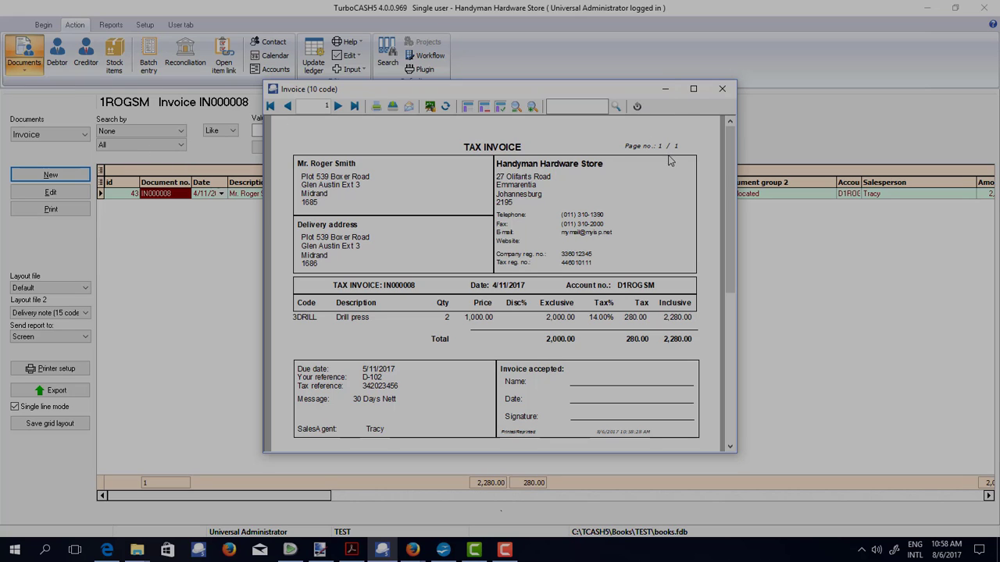
pyautogui.click(723, 91)
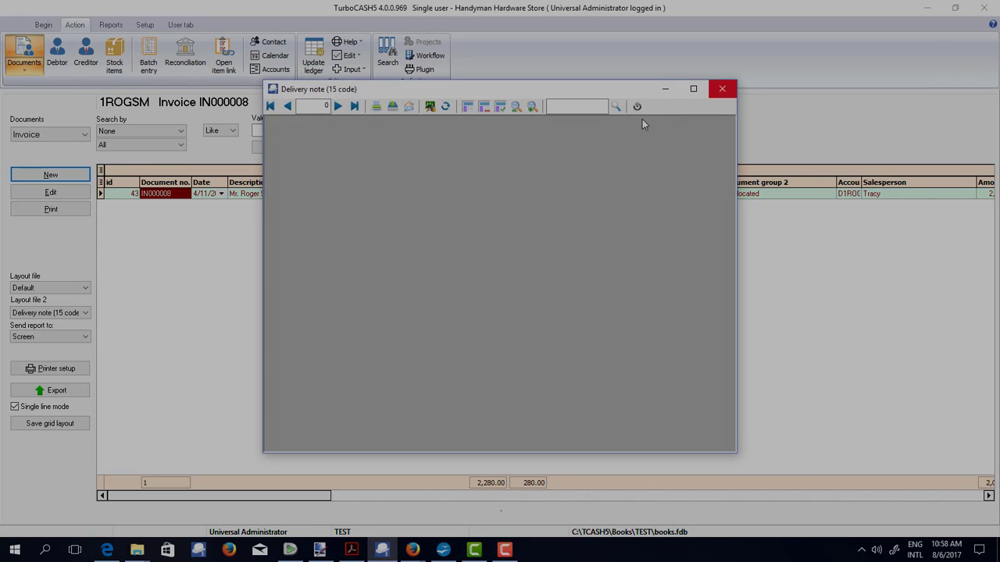
pyautogui.click(721, 88)
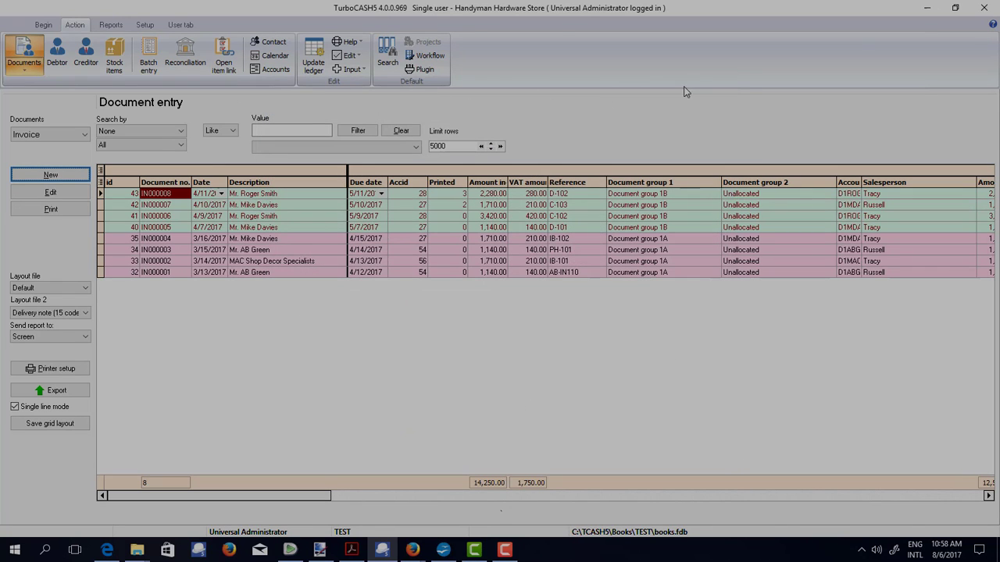
# - Minimise TurboCASH5, switch to the Firefox window showing Tryit Editor, and load the TurboCASH website there
pyautogui.click(925, 10)
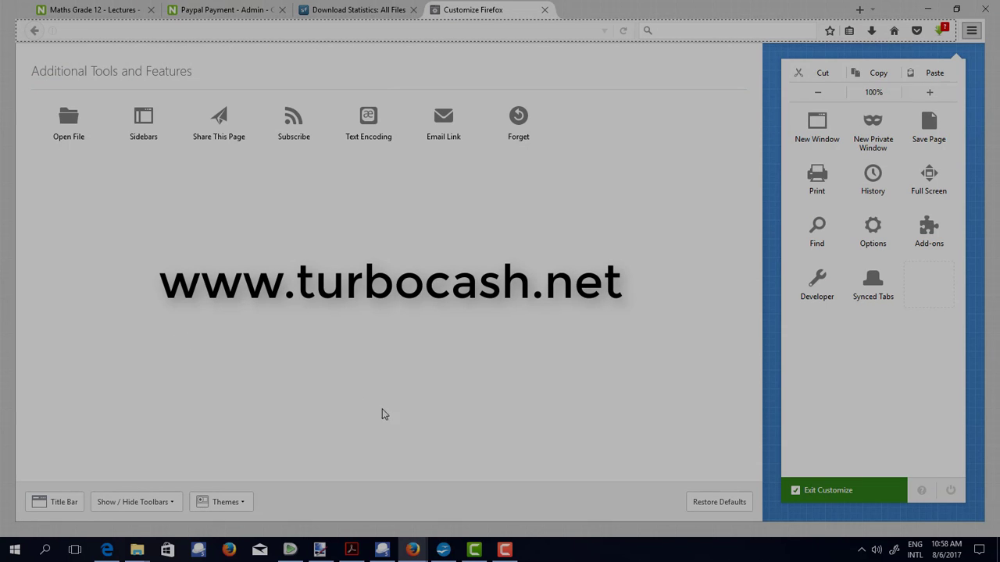
pyautogui.moveTo(414, 550)
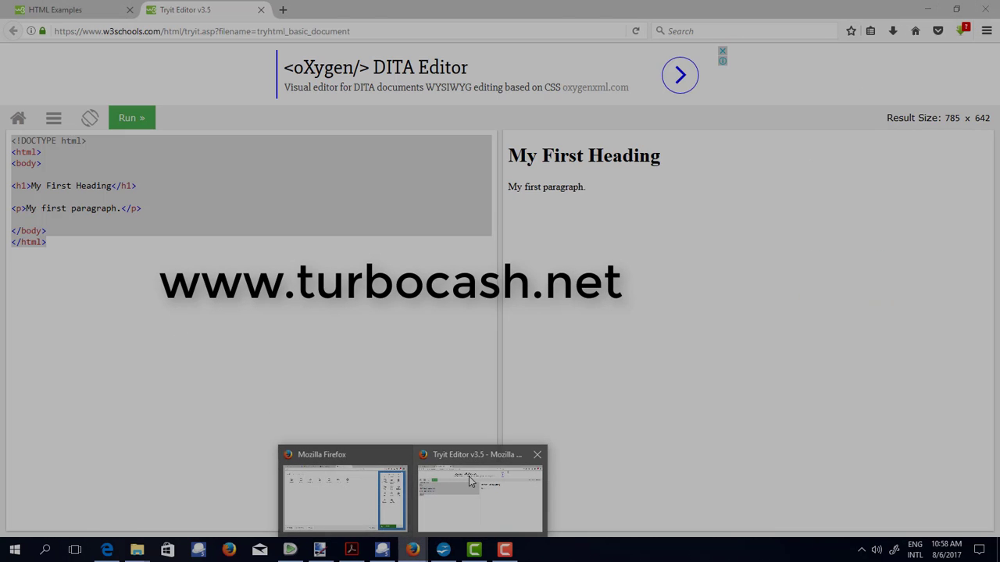
pyautogui.click(463, 486)
pyautogui.click(328, 31)
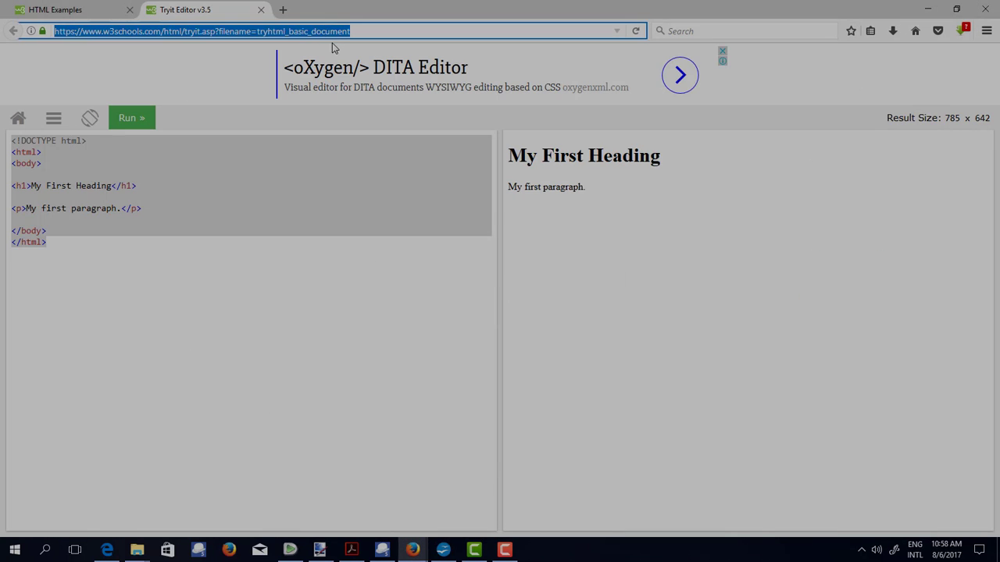
pyautogui.write('turb')
pyautogui.press('Return')
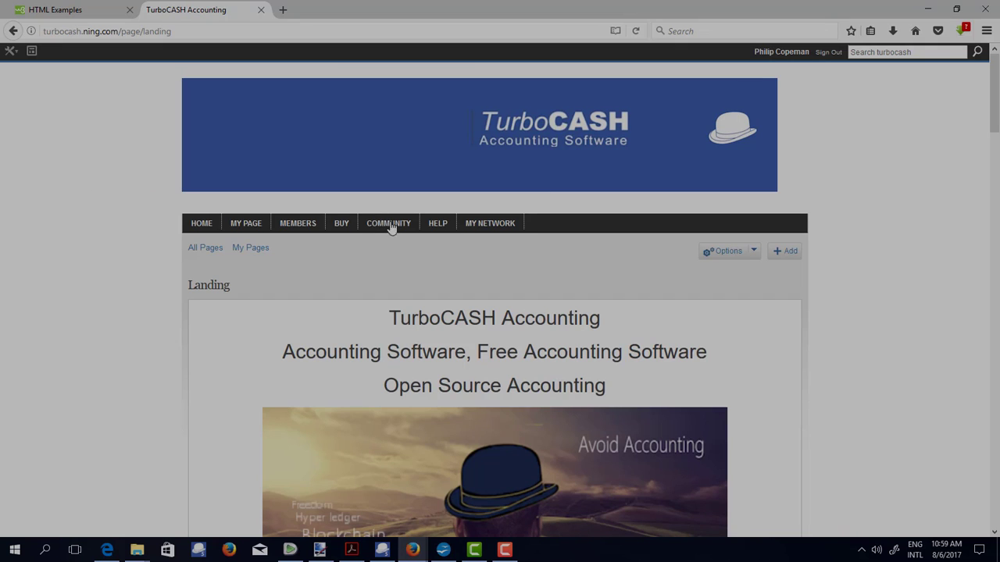
# - Browse the TurboCASH community groups and open the Localisation group
pyautogui.moveTo(385, 224)
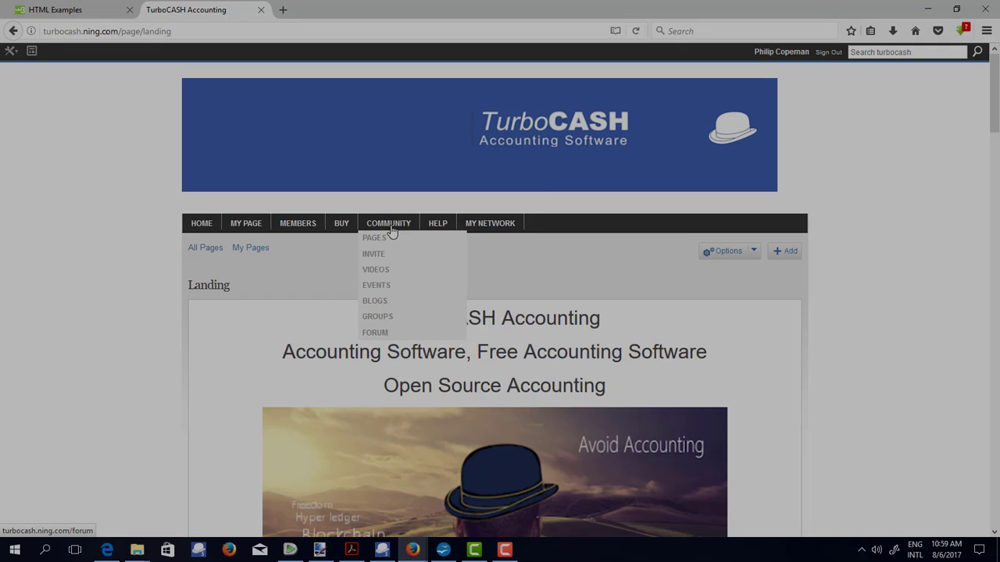
pyautogui.click(374, 322)
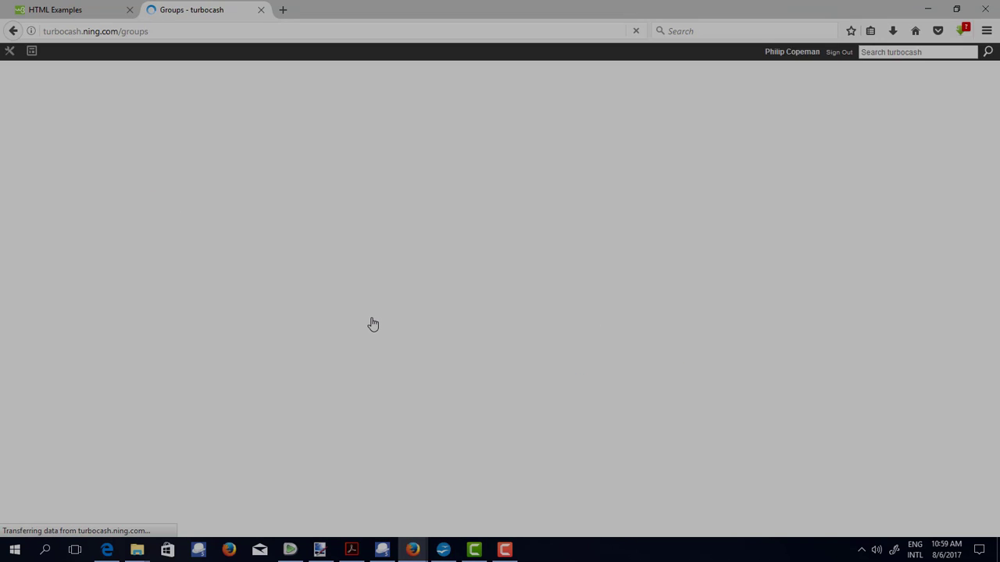
pyautogui.scroll(-2, 395, 303)
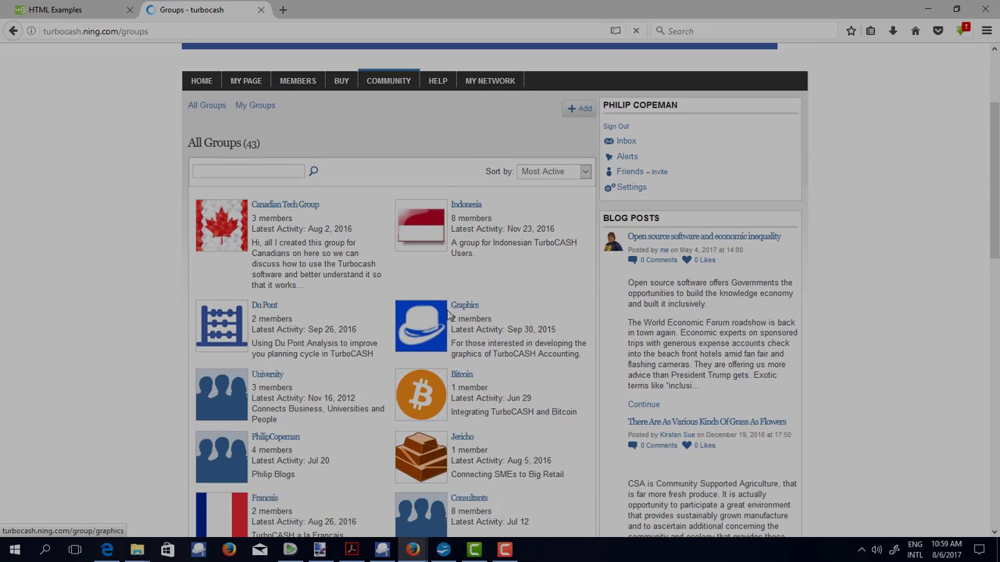
pyautogui.scroll(-4, 335, 239)
pyautogui.scroll(-7, 330, 215)
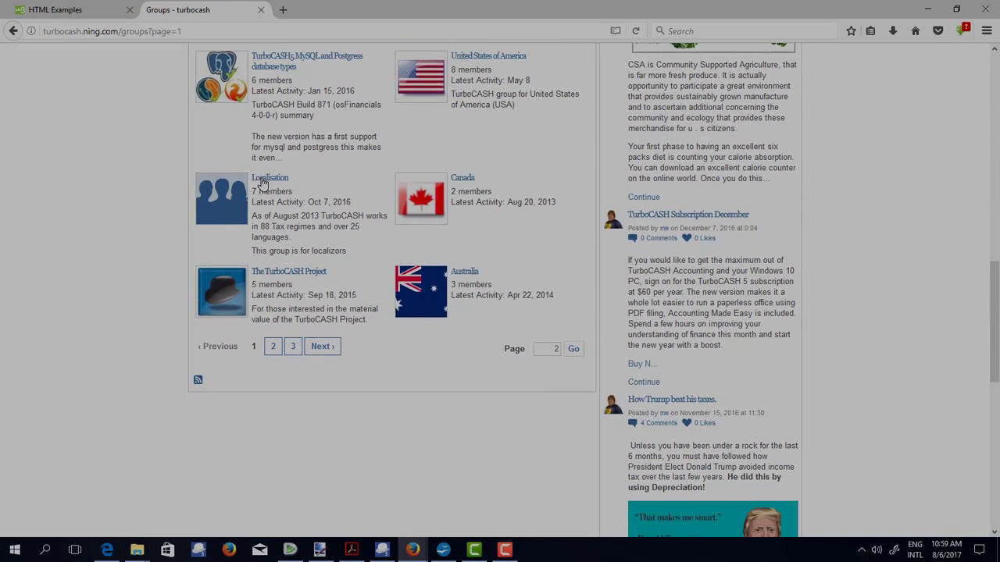
pyautogui.click(263, 181)
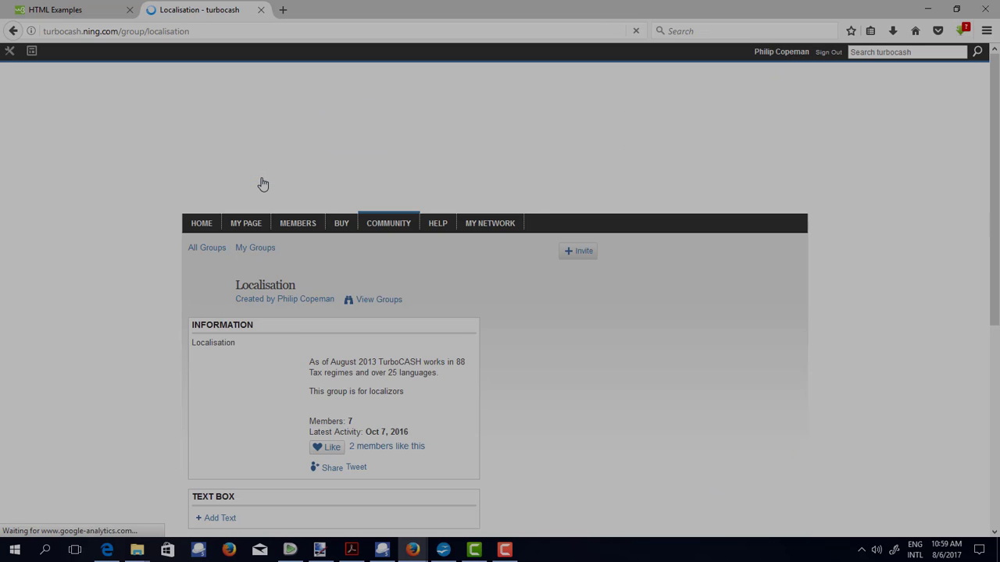
# - Start a discussion in the Localisation group, titled as the new language named after the person, with a one-line post presenting that language
pyautogui.scroll(-5, 263, 185)
pyautogui.scroll(-4, 359, 250)
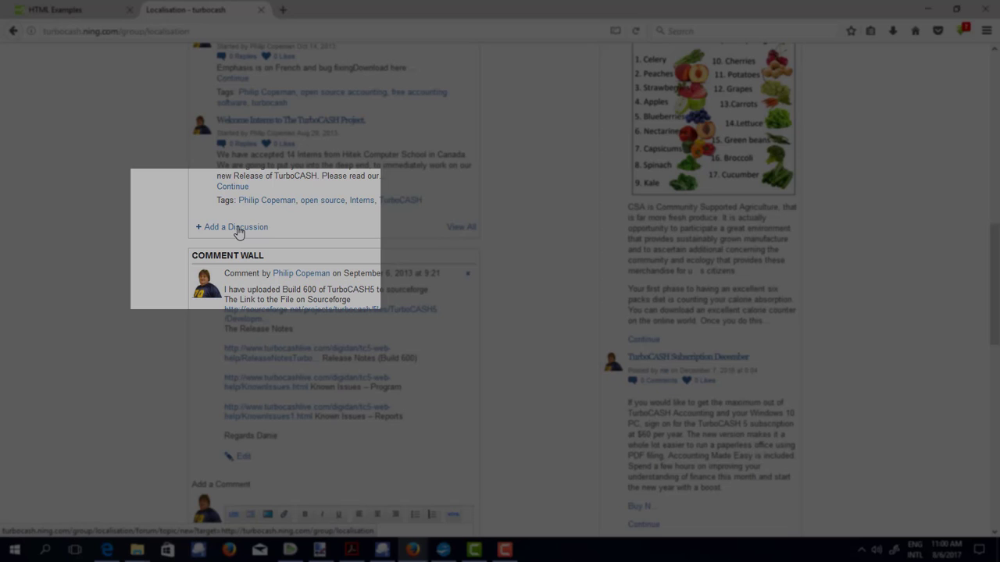
pyautogui.click(237, 227)
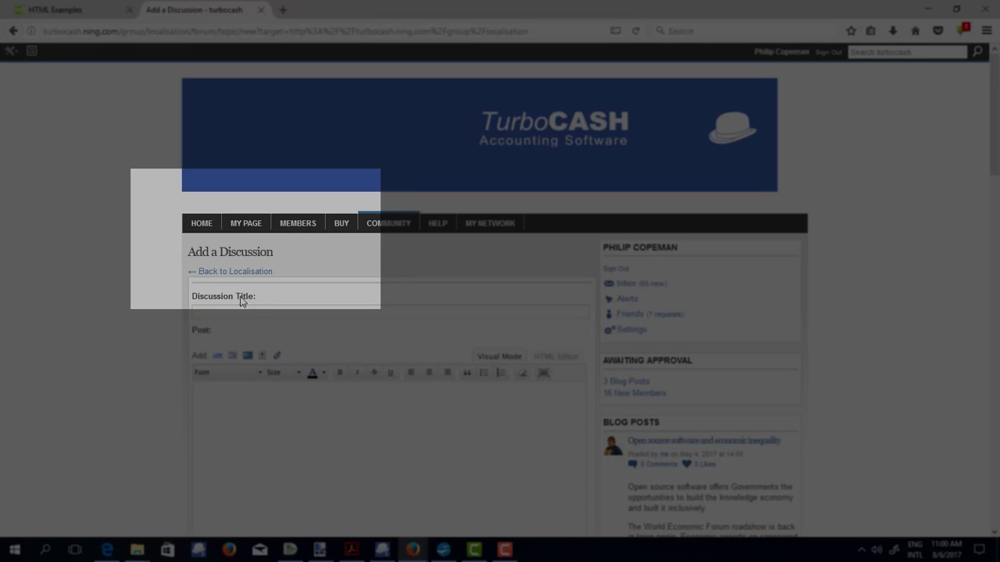
pyautogui.moveTo(256, 297); pyautogui.dragTo(200, 297)
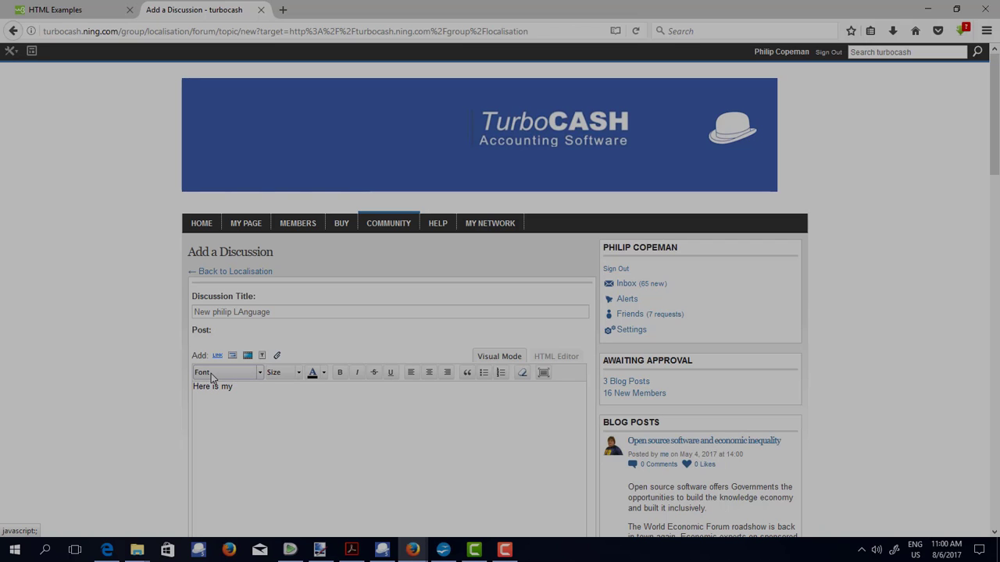
pyautogui.write('h')
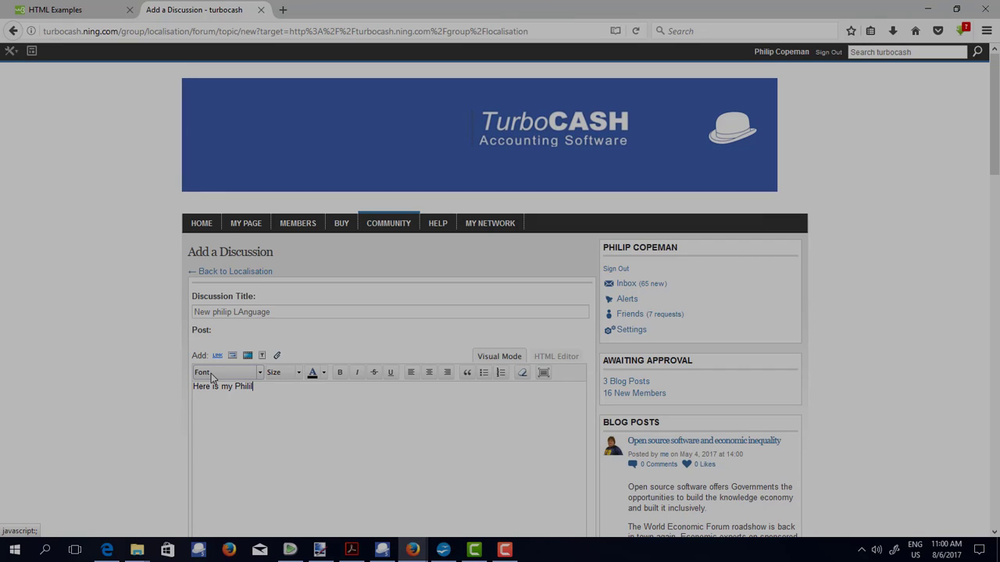
pyautogui.write('ilip language')
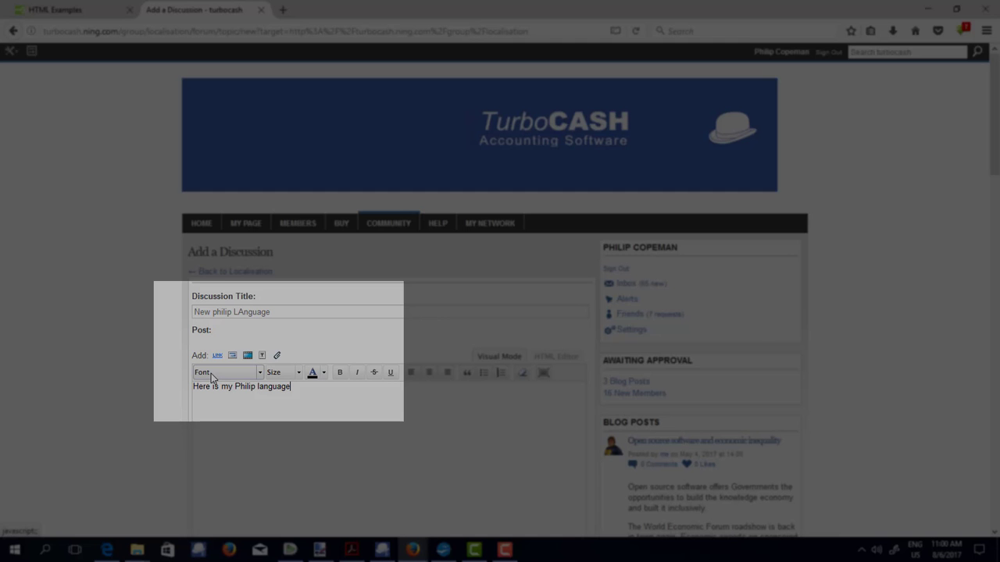
# - Start attaching a file to the post and browse to the C:\TCASH5\bin\Languages folder
pyautogui.click(276, 358)
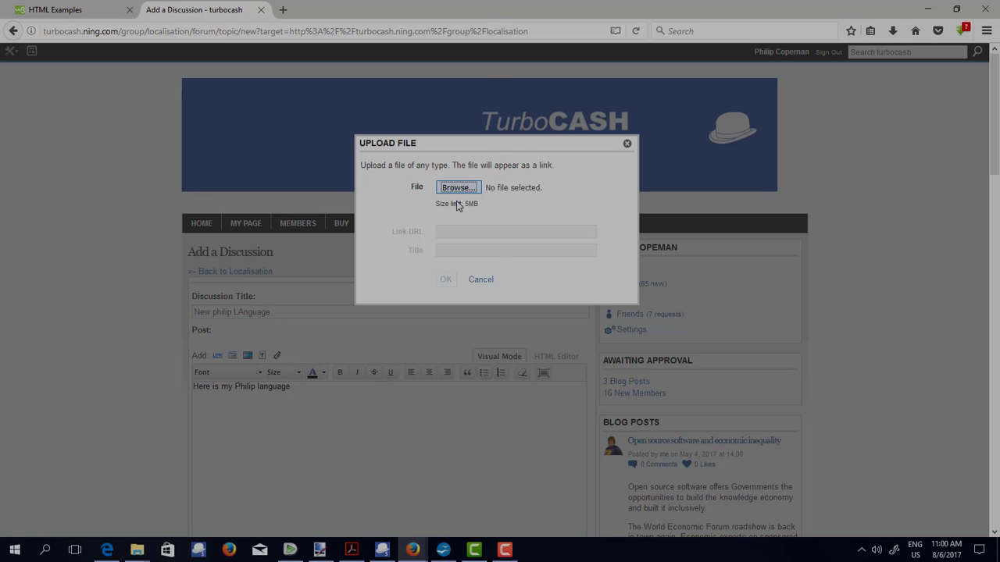
pyautogui.click(458, 191)
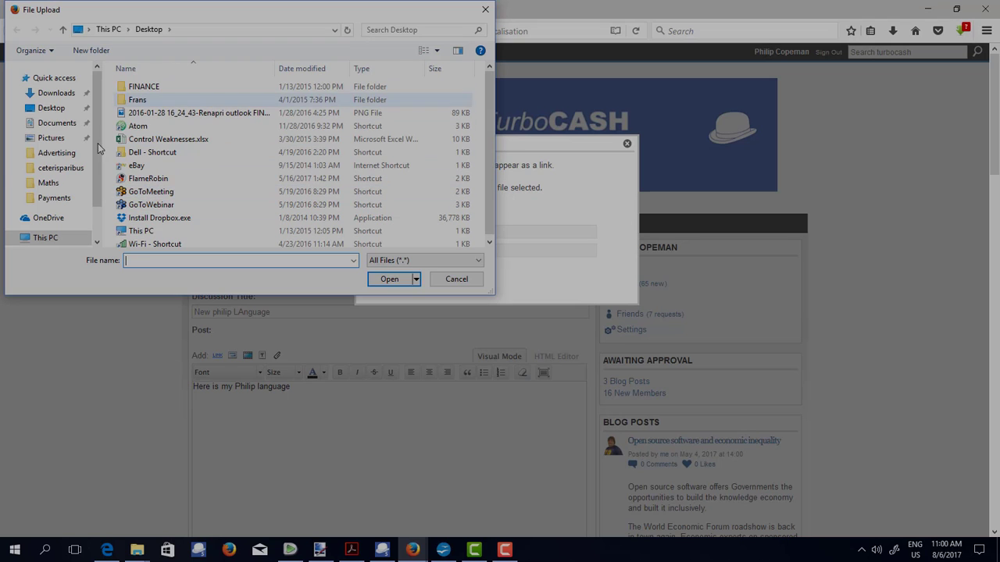
pyautogui.click(107, 30)
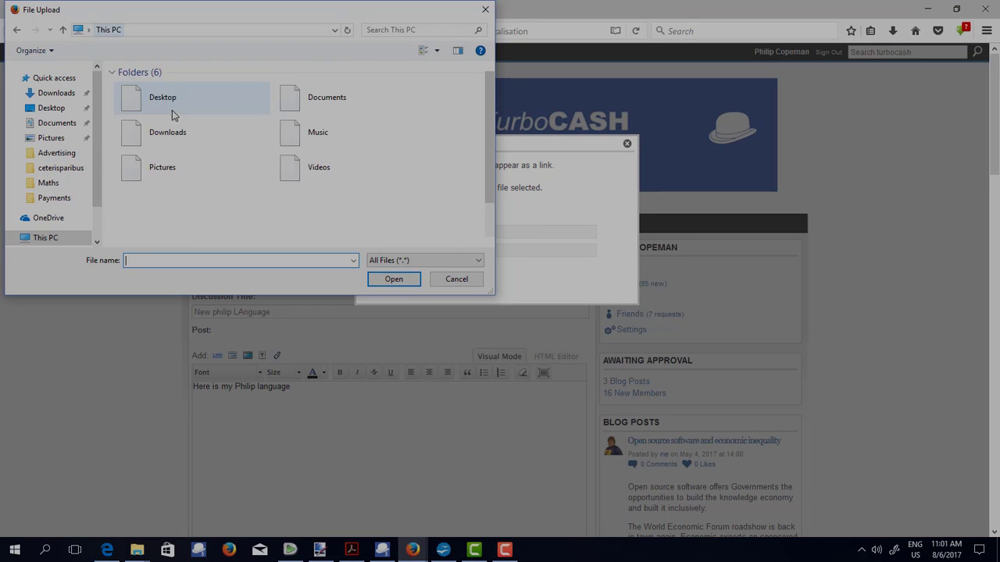
pyautogui.scroll(-2, 175, 115)
pyautogui.doubleClick(139, 177)
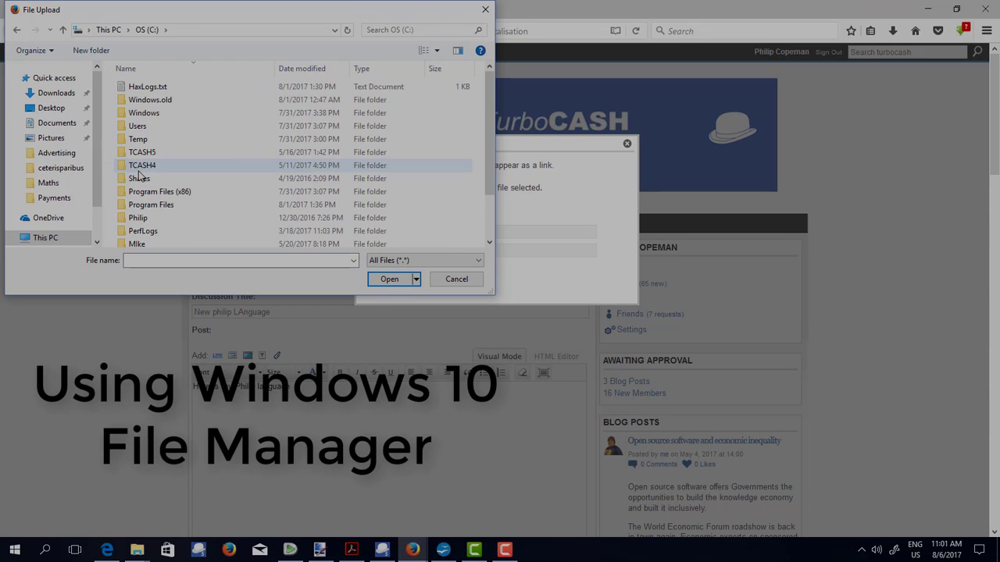
pyautogui.doubleClick(141, 152)
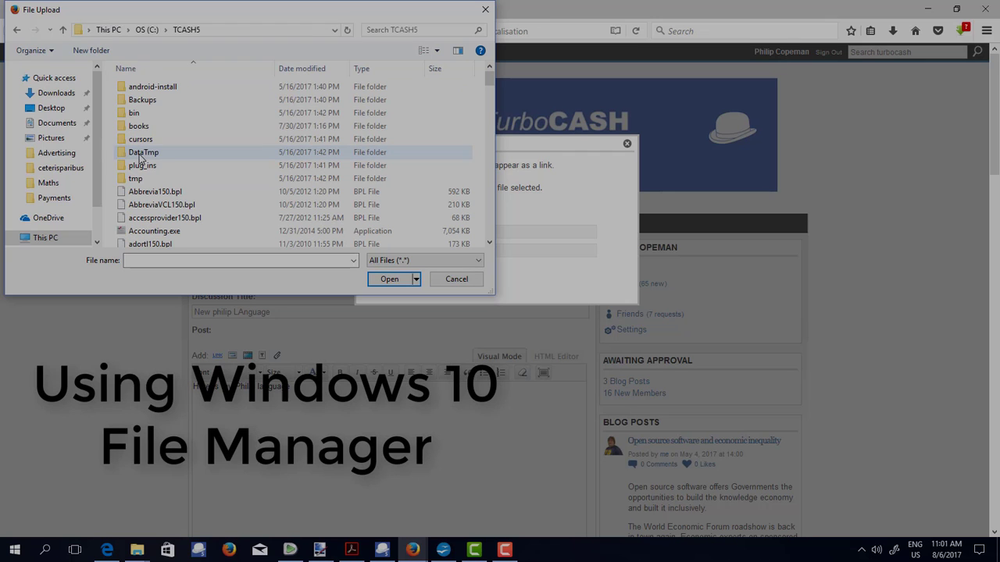
pyautogui.doubleClick(135, 115)
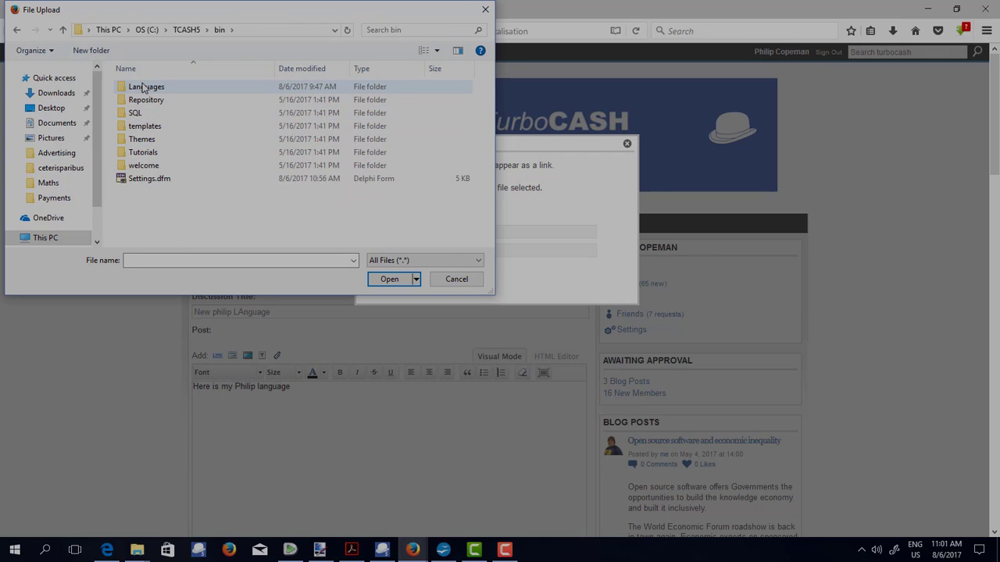
pyautogui.doubleClick(143, 90)
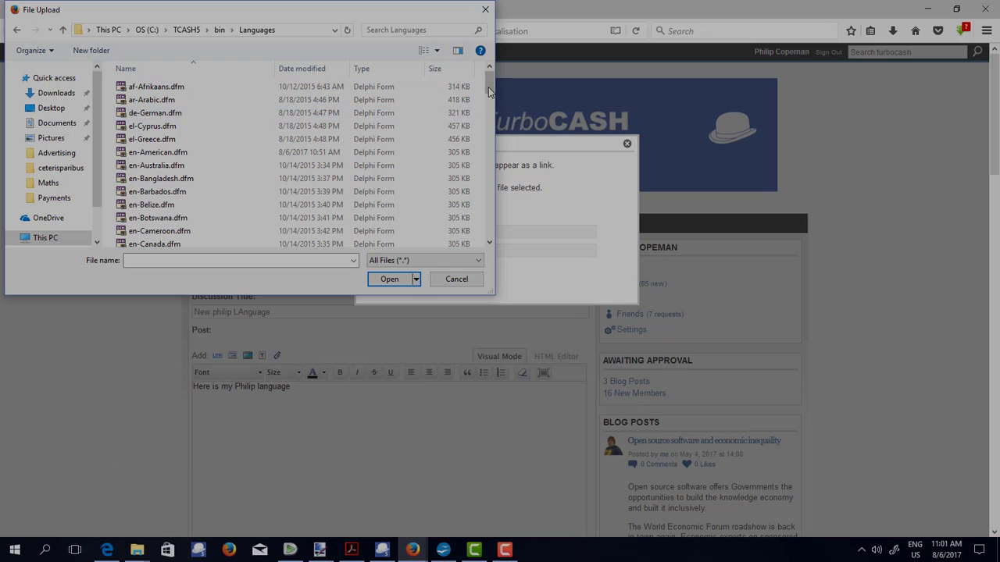
# - Upload the new language's .dfm file, named after the person, and insert it as a link in the post
pyautogui.moveTo(489, 84); pyautogui.dragTo(491, 198)
pyautogui.doubleClick(145, 198)
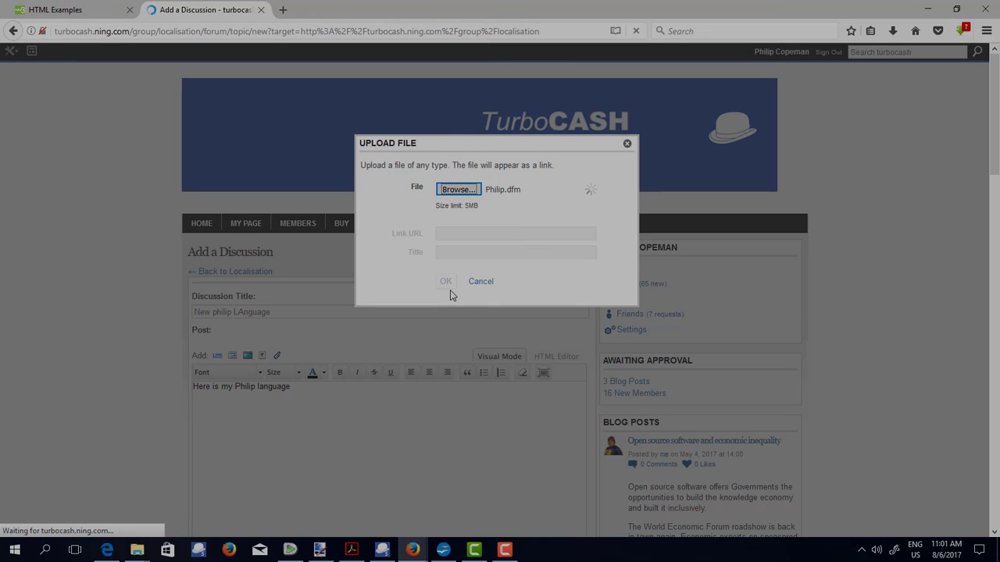
pyautogui.click(446, 295)
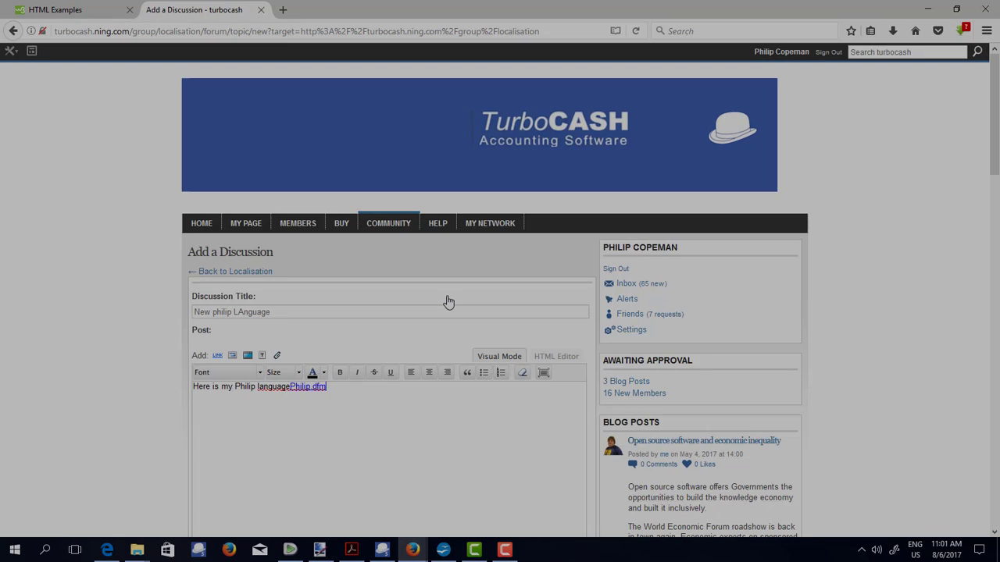
# - Insert a space between the post text and the file link, and publish the discussion in the Localisation group
pyautogui.click(292, 387)
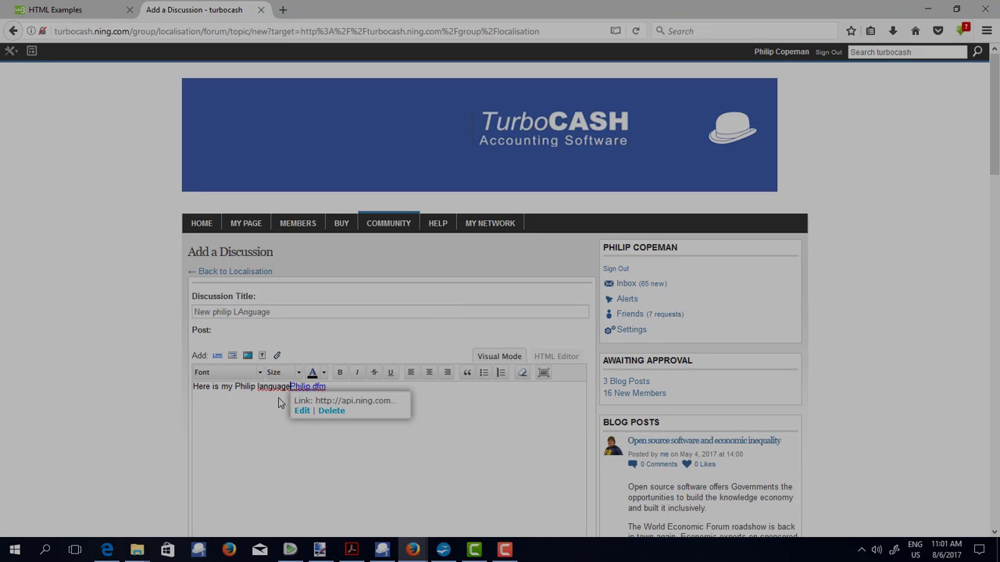
pyautogui.scroll(-5, 360, 452)
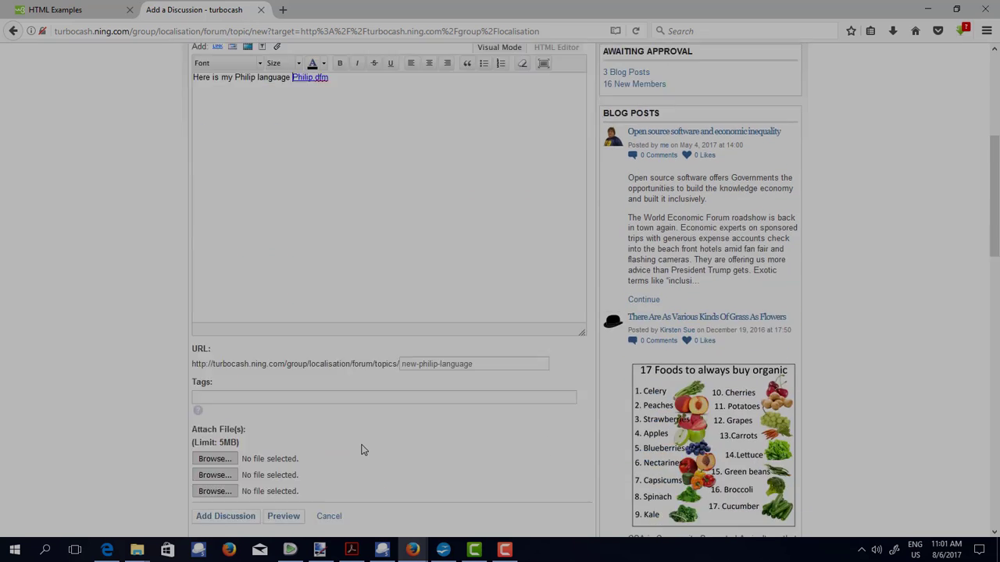
pyautogui.scroll(-1, 350, 400)
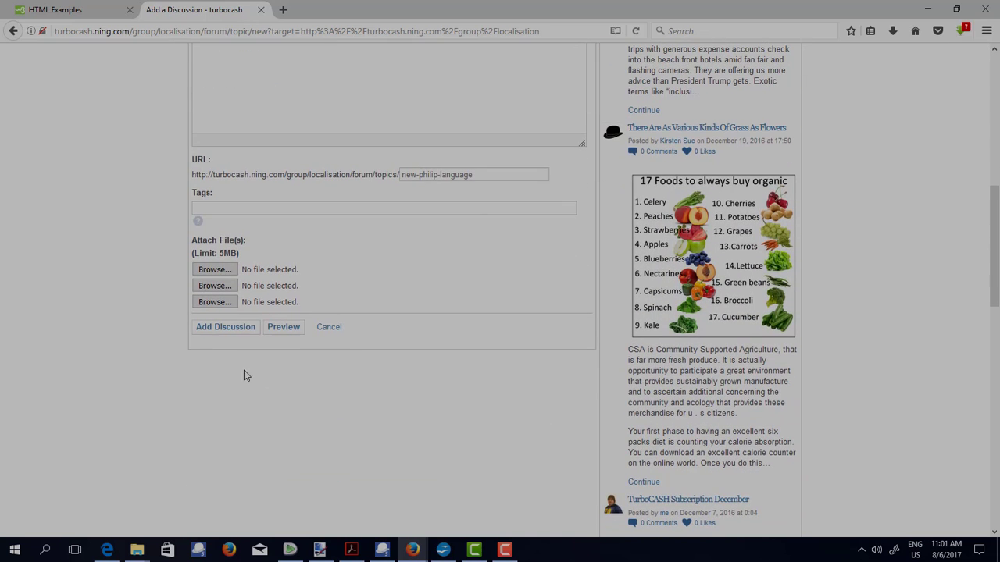
pyautogui.click(225, 328)
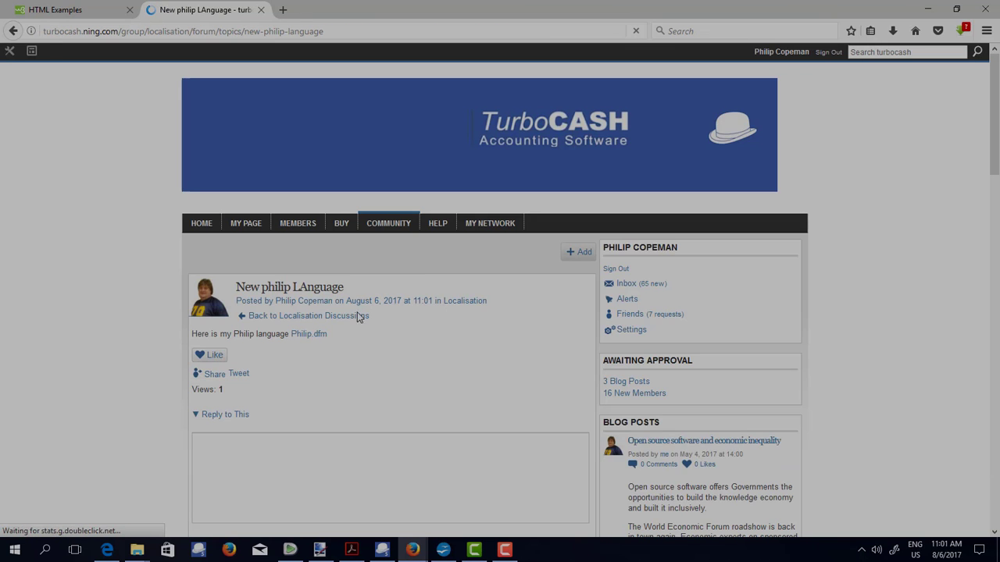
pyautogui.scroll(-2, 312, 305)
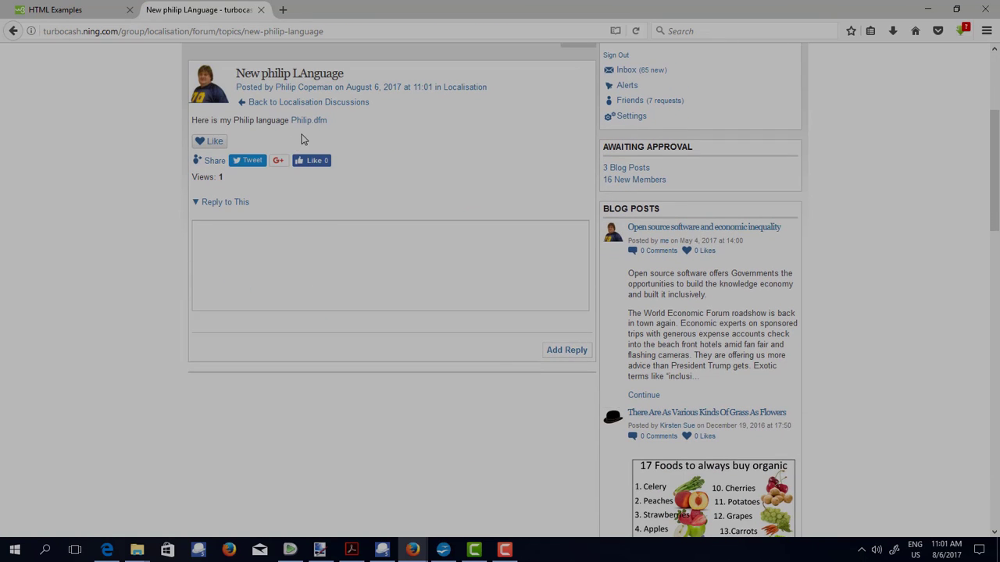